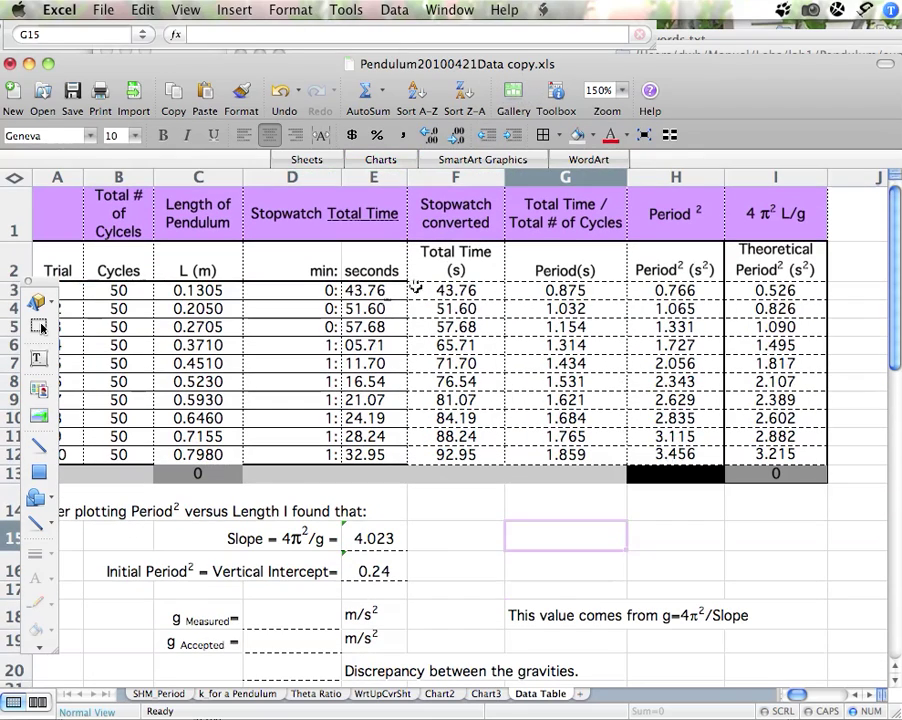
Step: Select the Length (C2:C13), Period² (column H) and Theoretical Period² (column I) data for charting
left_click(250, 345)
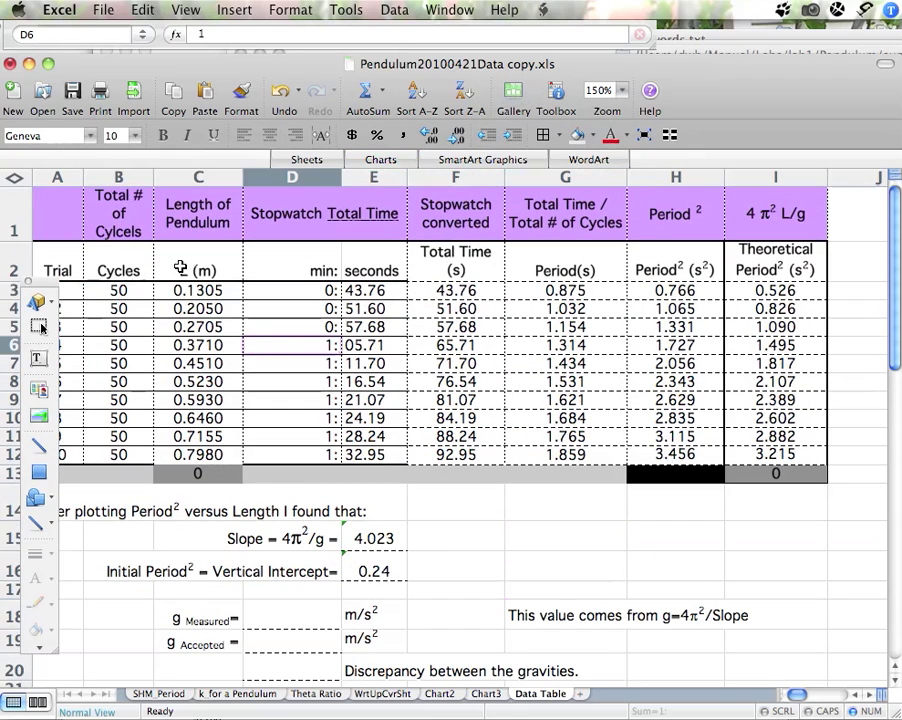
left_click_drag(180, 268, 195, 470)
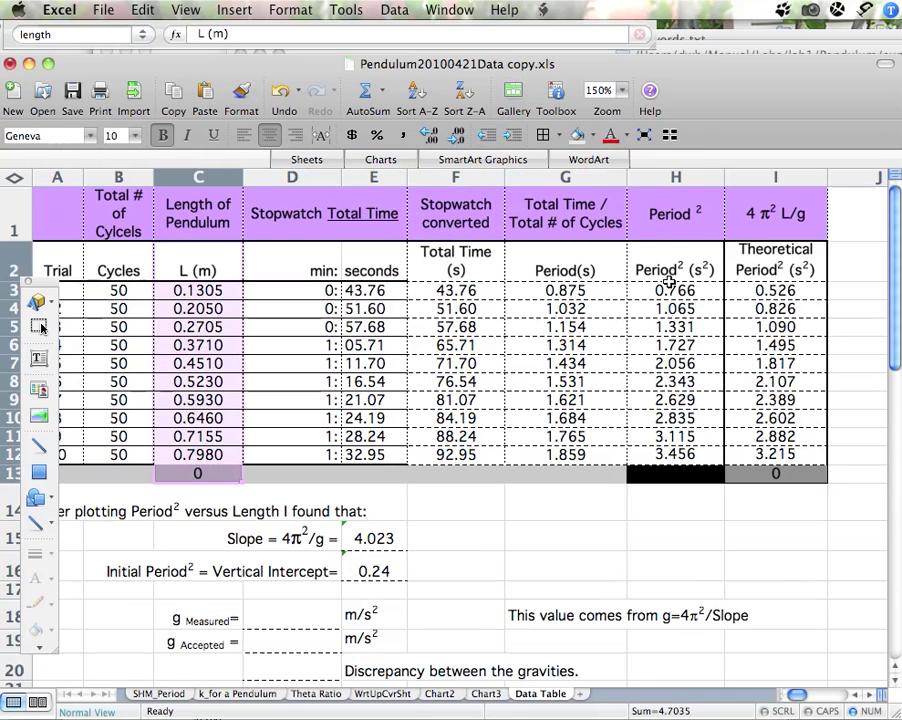
left_click_drag(670, 268, 668, 472)
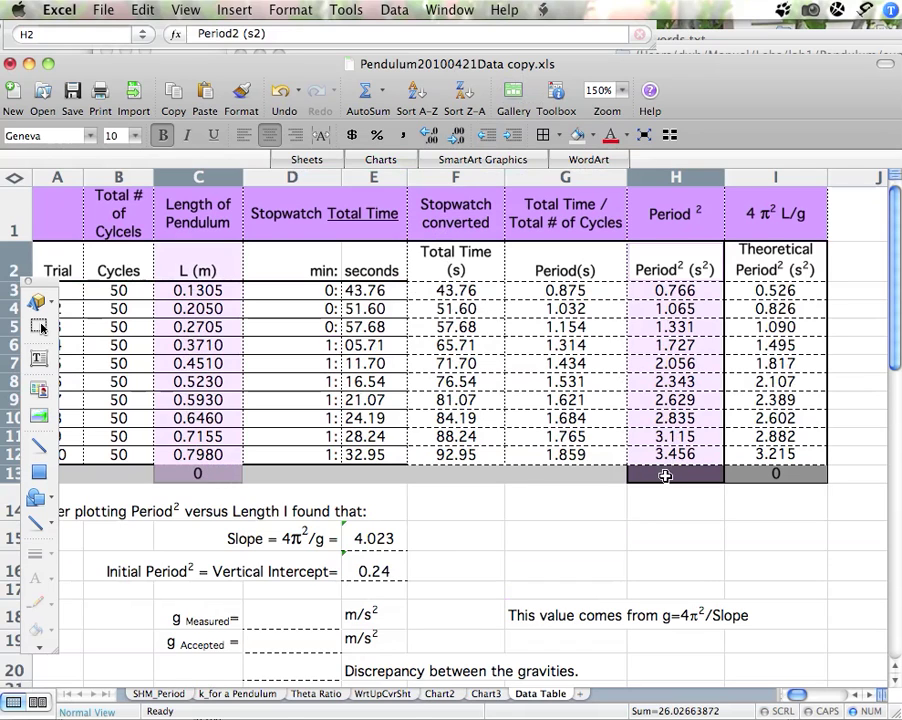
left_click_drag(768, 265, 767, 472)
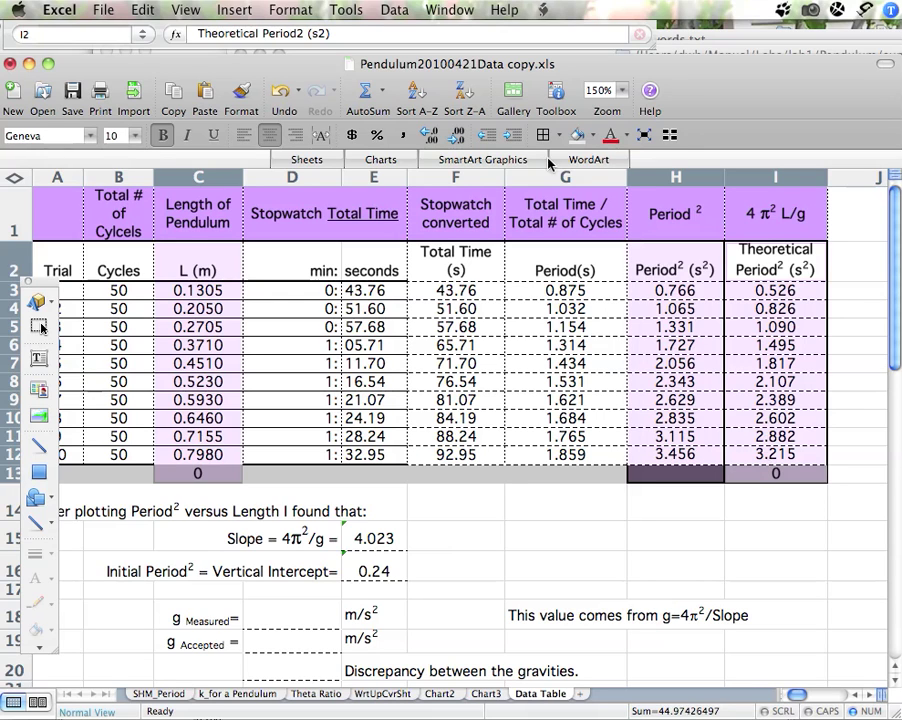
Step: Insert a marked XY scatter chart of the selected data from the Charts gallery
left_click(513, 92)
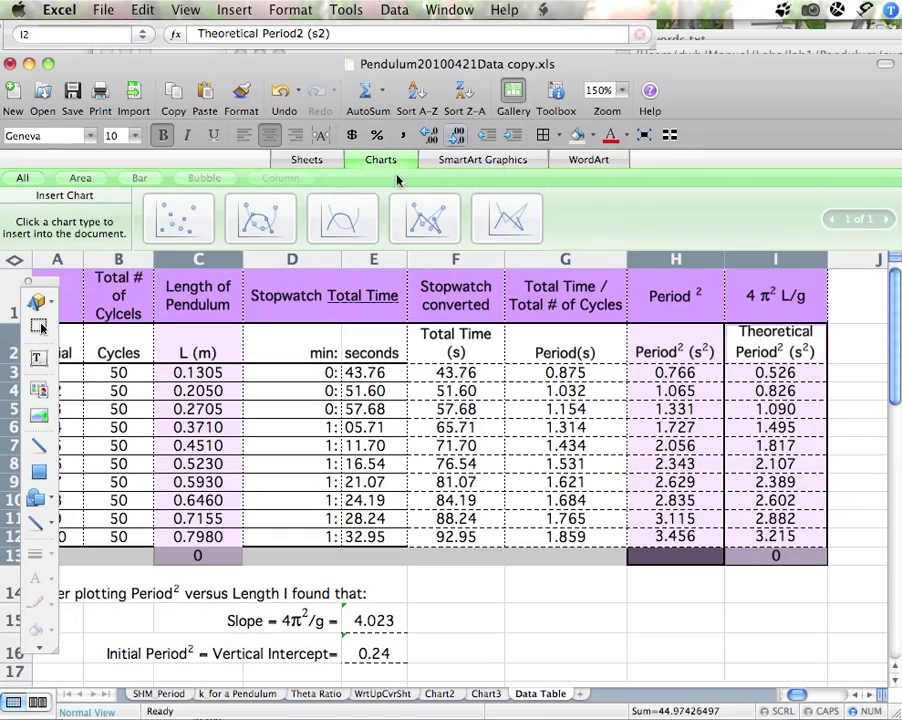
left_click(305, 160)
left_click(374, 160)
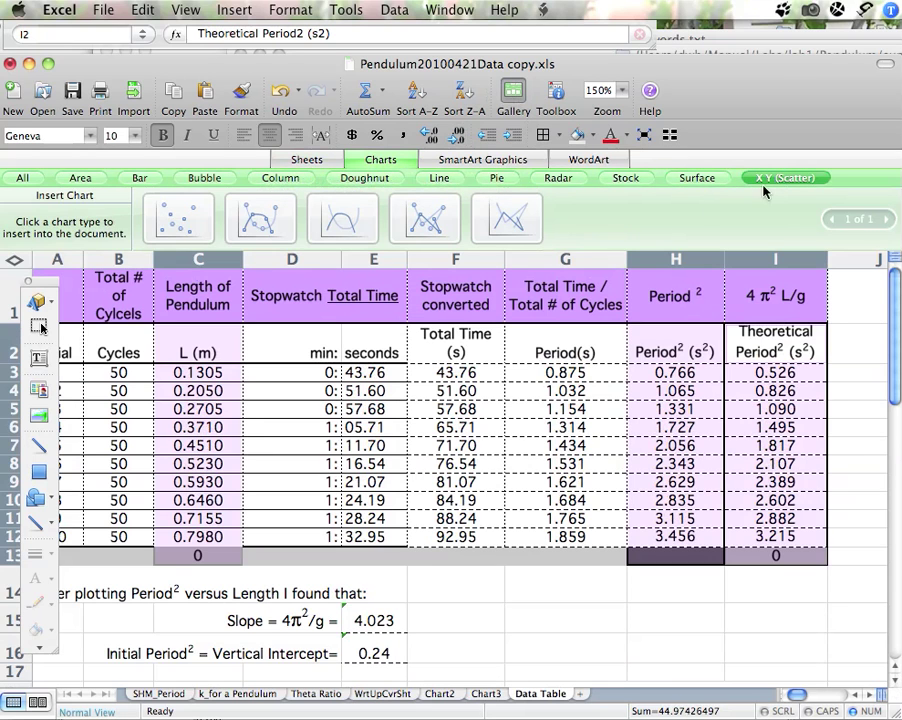
left_click(172, 222)
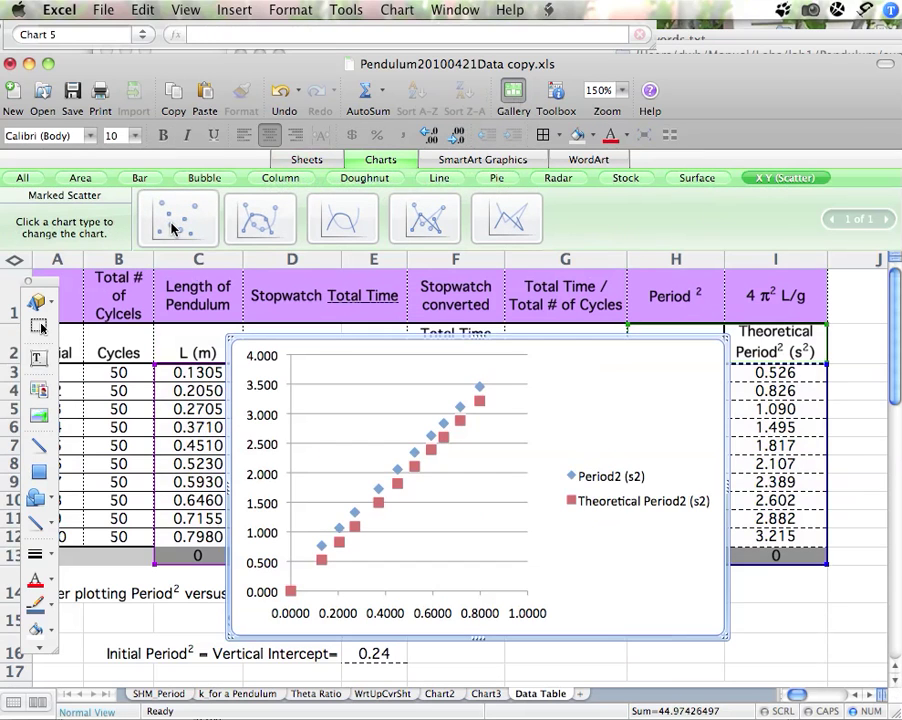
Step: Move the scatter chart onto its own new sheet, Chart4
right_click(553, 428)
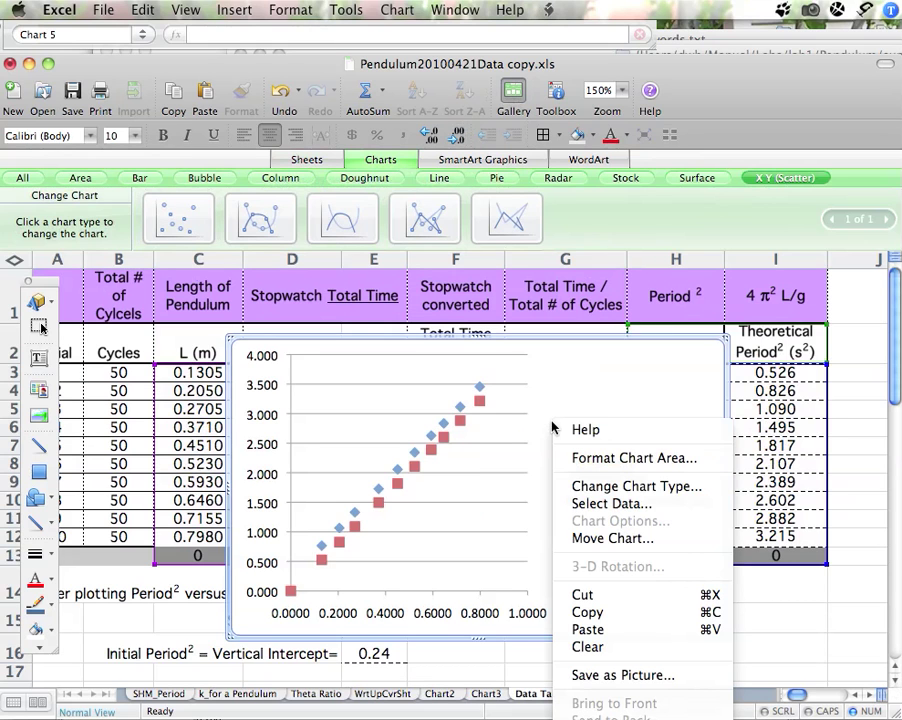
left_click(587, 537)
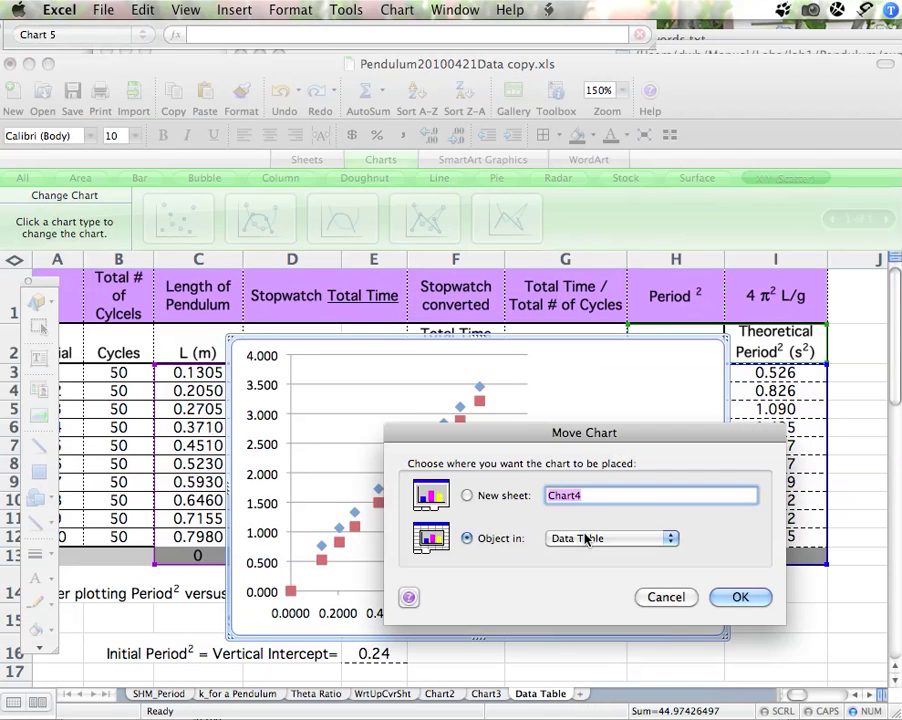
left_click(490, 498)
left_click(740, 597)
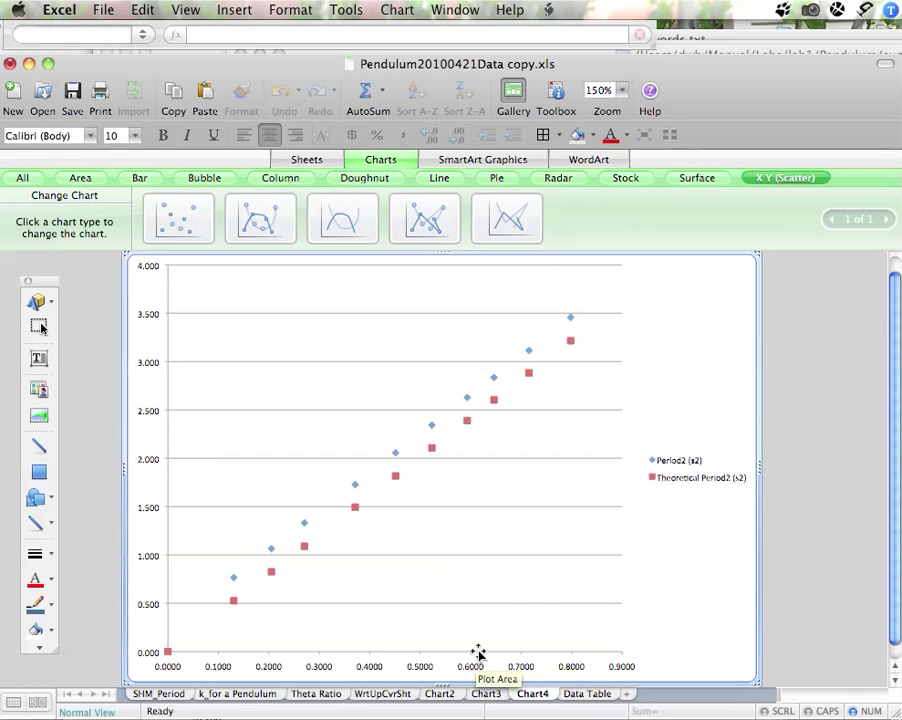
Step: Widen the plot area to the right and draw Theoretical Period² as a smooth unmarked line
left_click(405, 333)
left_click_drag(621, 264, 749, 256)
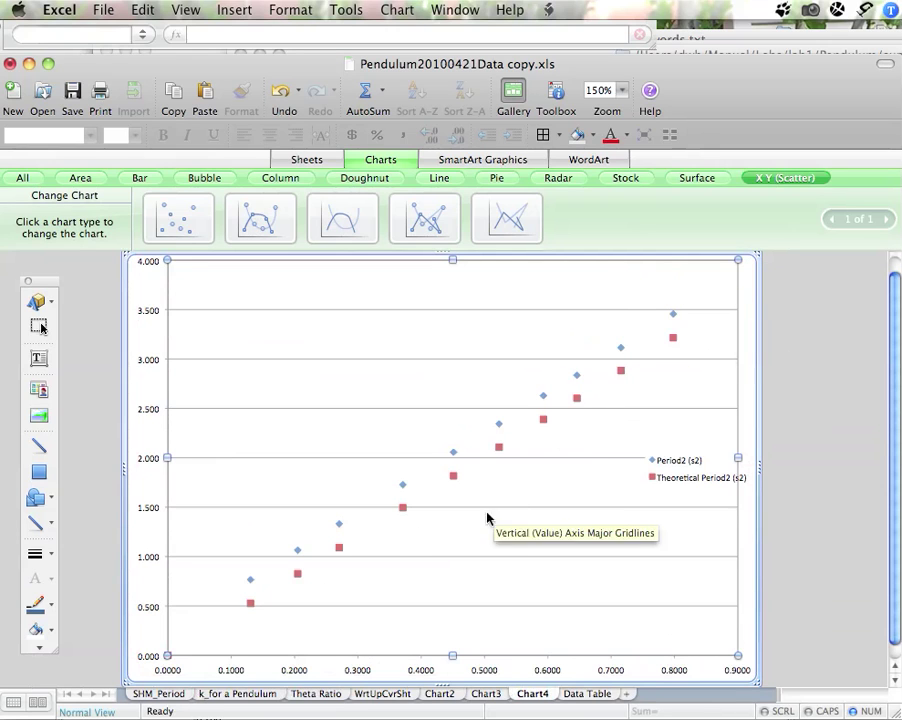
left_click(297, 578)
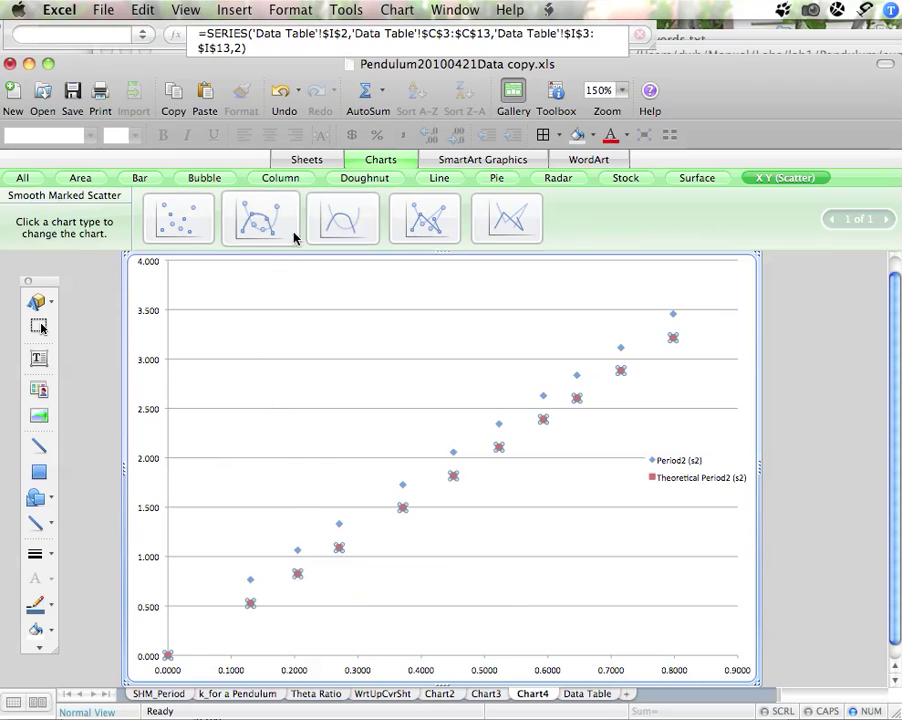
left_click(340, 226)
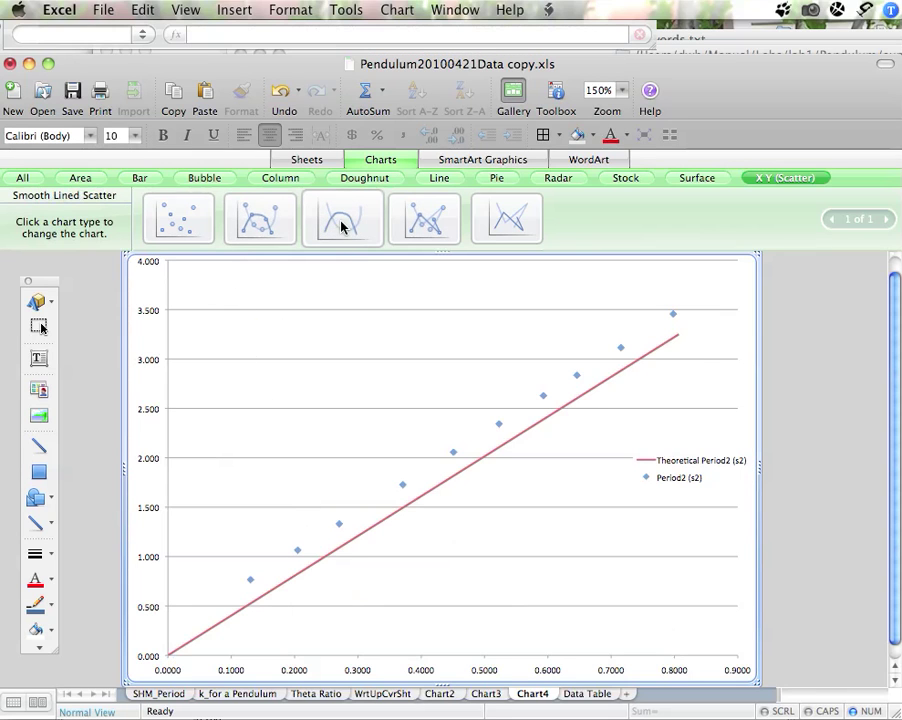
left_click(403, 486)
Step: Fit a linear trendline to Period², showing y = 4.0233x + 0.2399 and R² = 0.99998
right_click(403, 486)
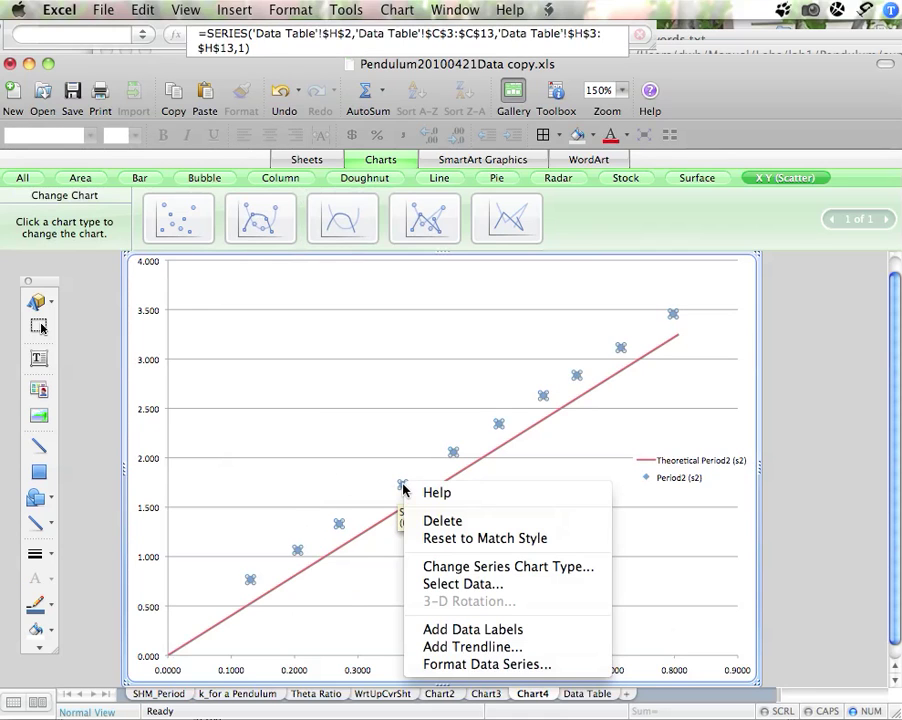
left_click(446, 647)
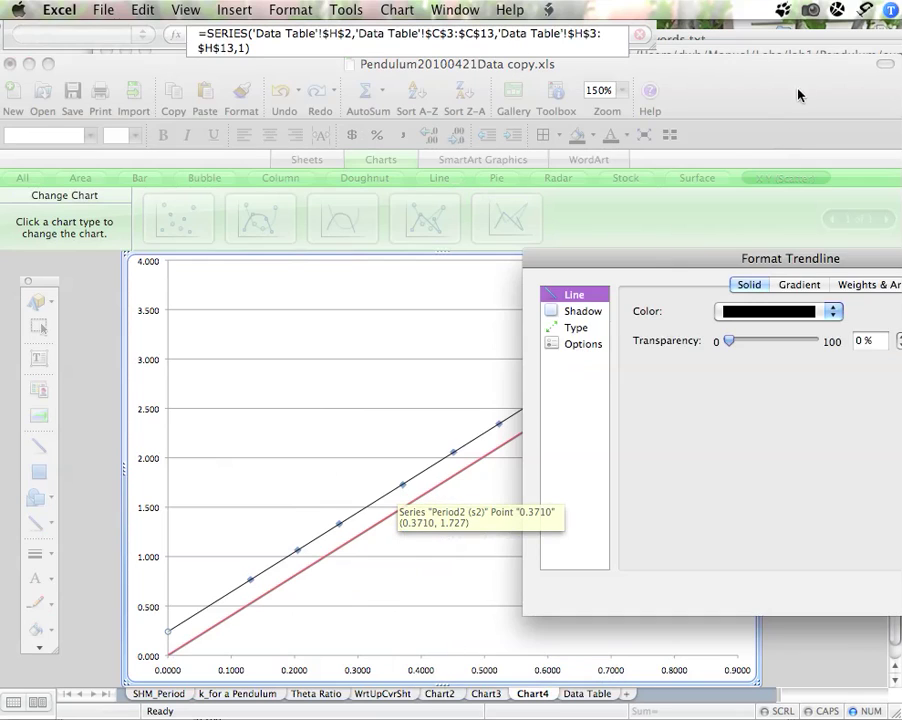
left_click_drag(680, 264, 215, 208)
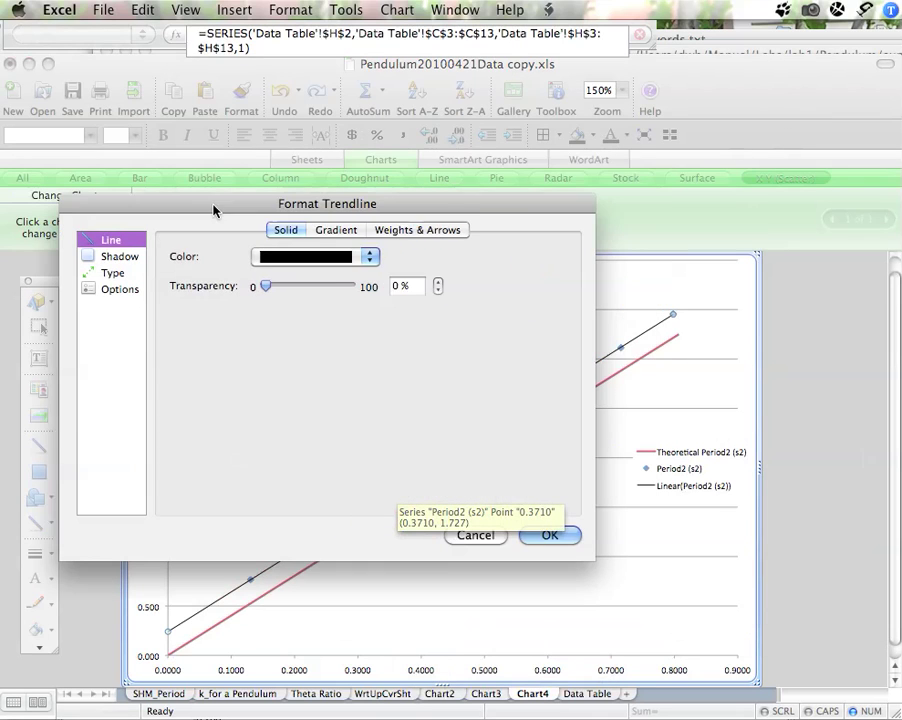
left_click(101, 288)
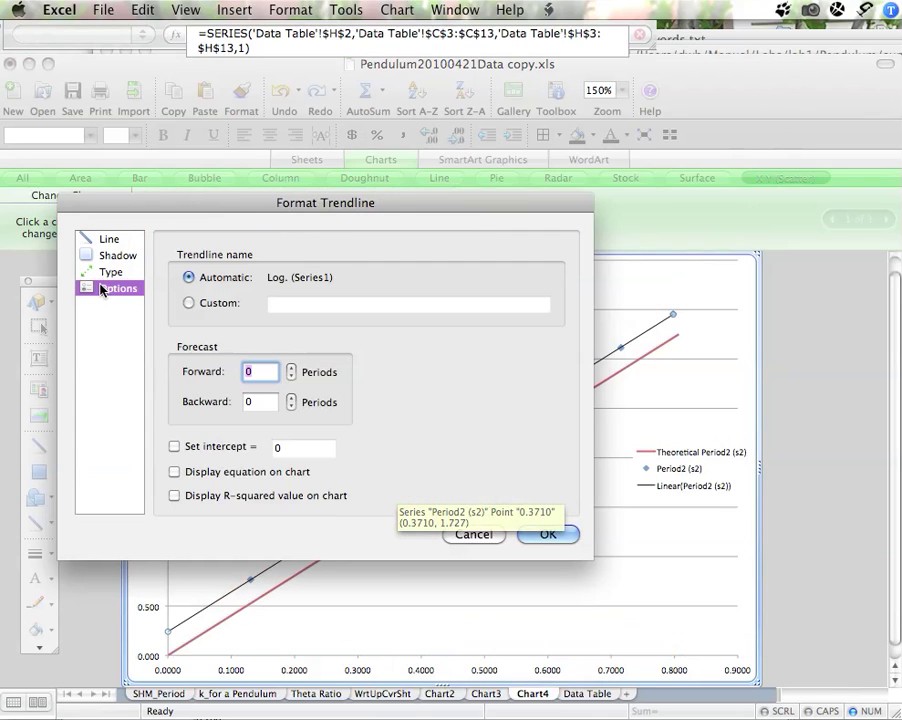
left_click(199, 476)
left_click(176, 496)
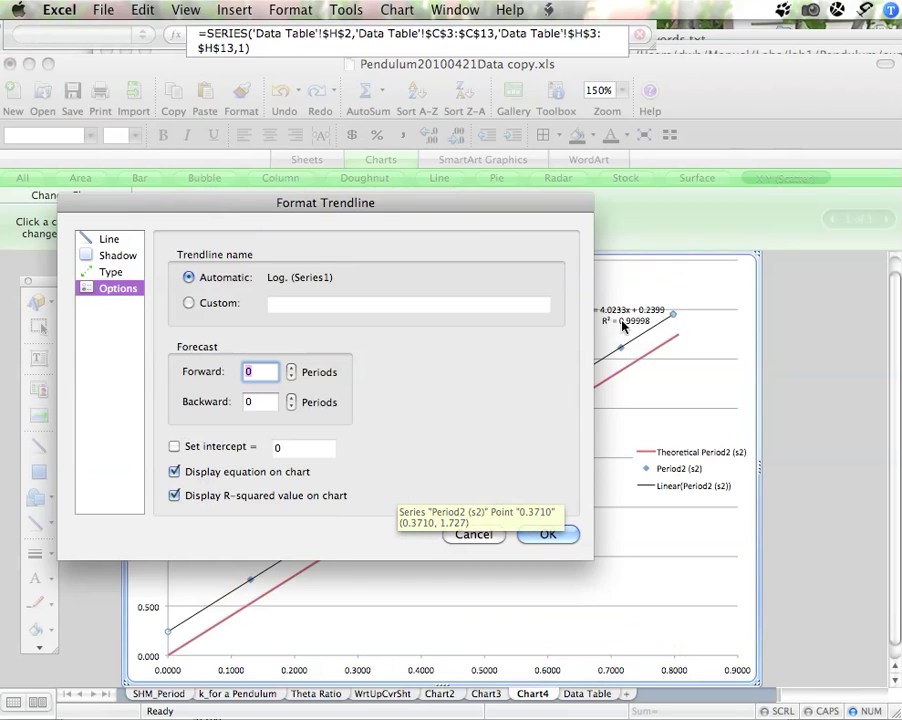
left_click(548, 537)
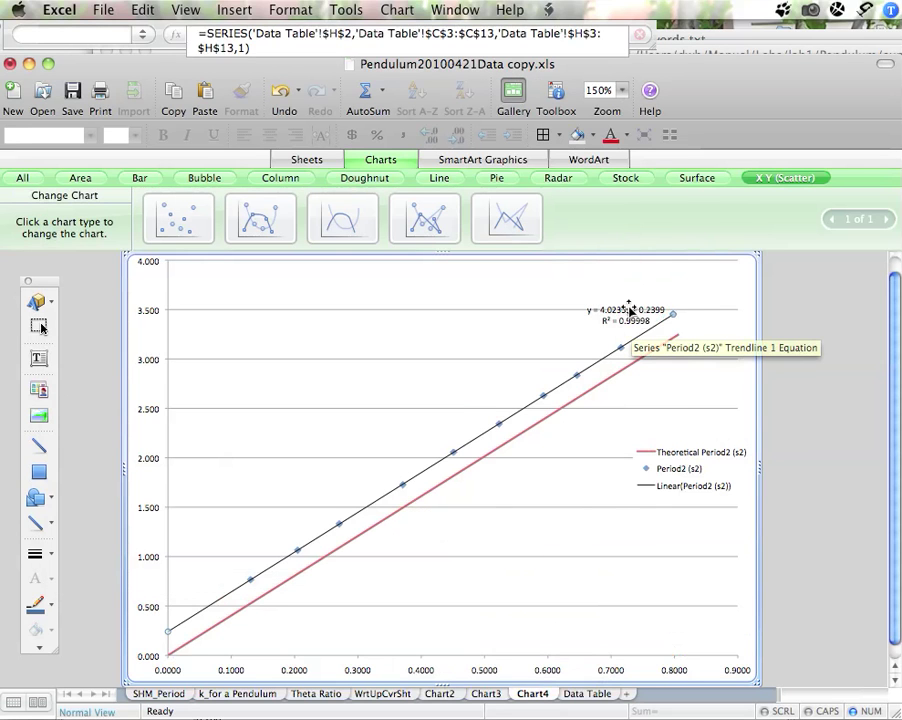
left_click_drag(566, 306, 522, 307)
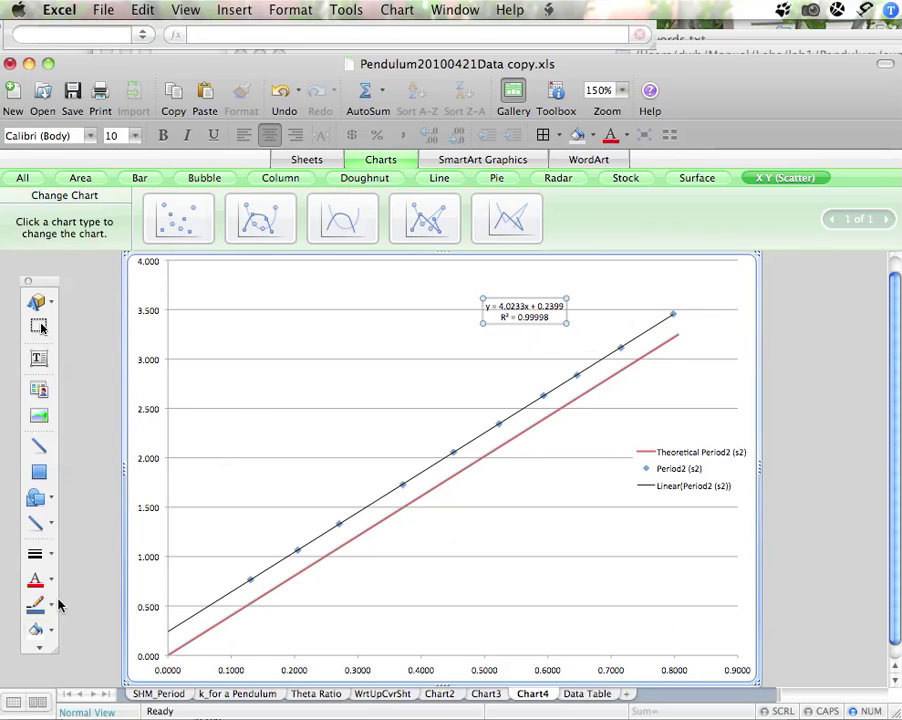
Step: Drag the equation and R² label right, just above the trendline's upper end
left_click(52, 631)
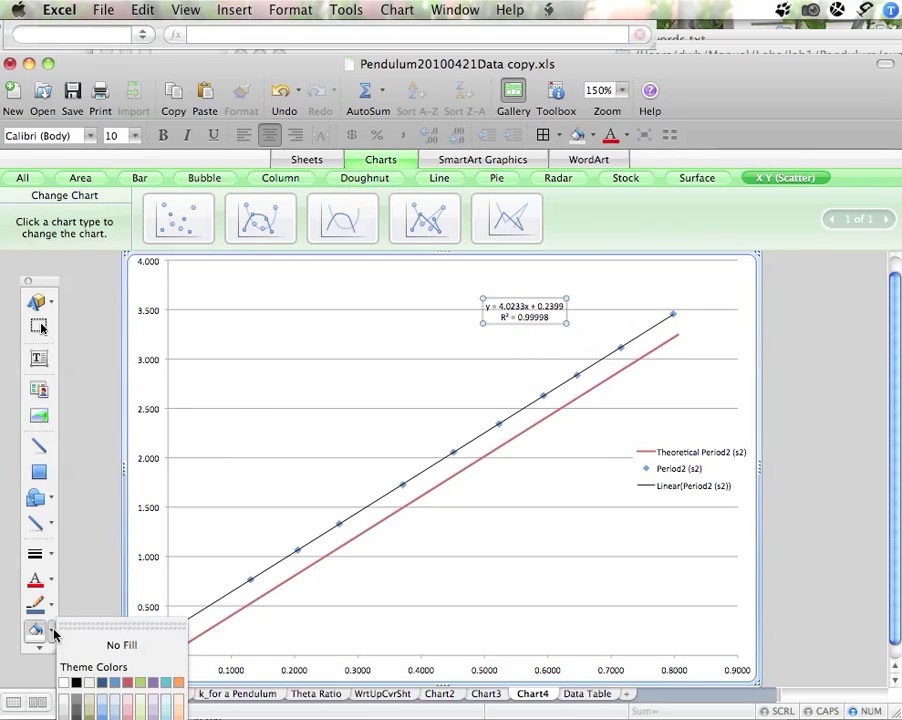
left_click(66, 695)
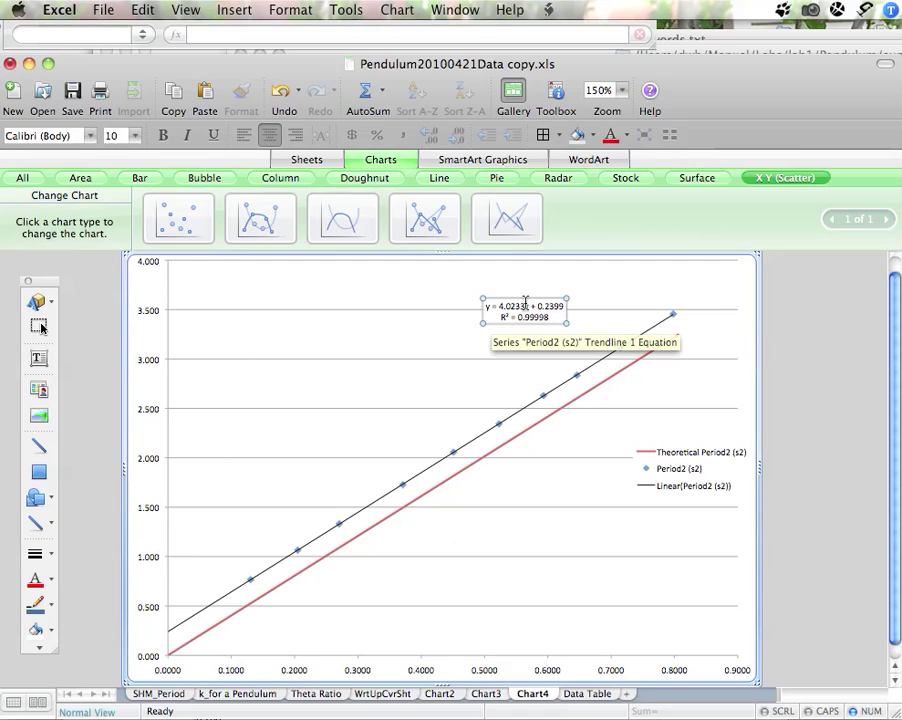
left_click_drag(522, 297, 601, 301)
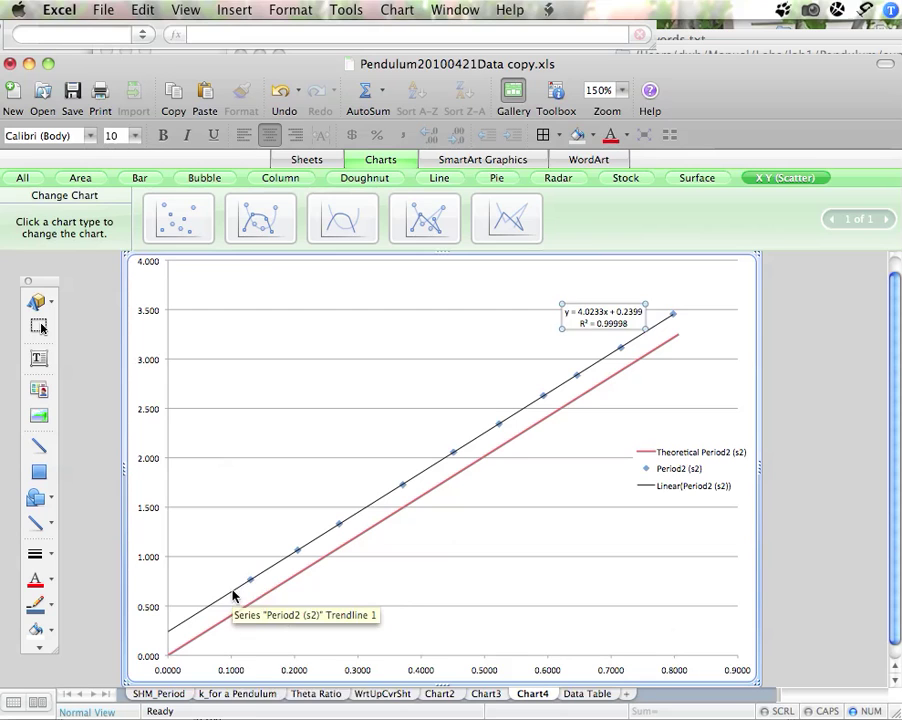
Step: Forecast the Period² trendline backward by 0.5 periods
right_click(233, 596)
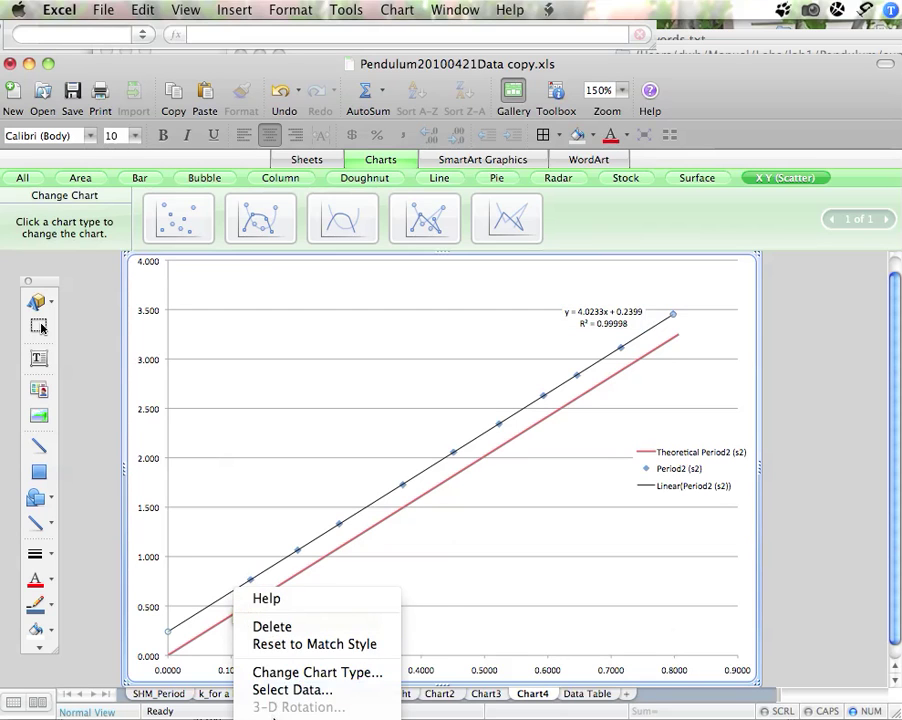
left_click(499, 378)
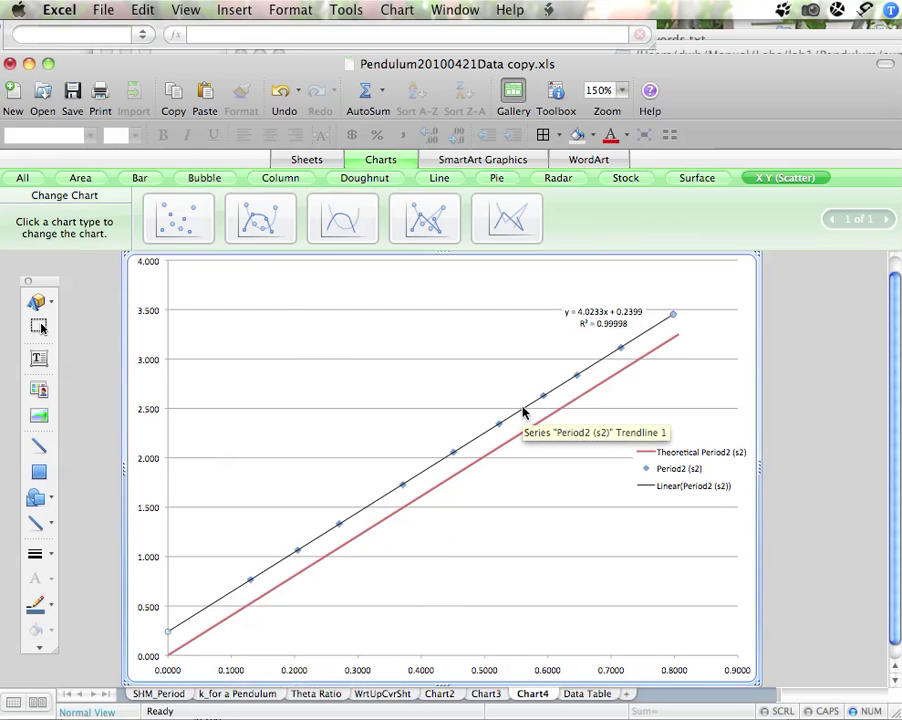
right_click(523, 412)
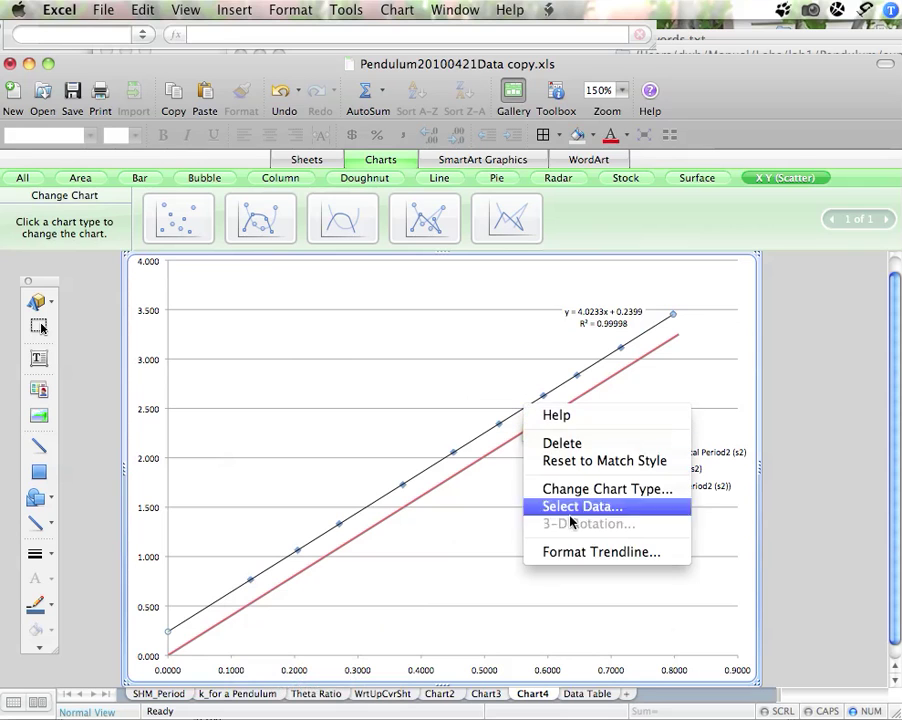
left_click(568, 553)
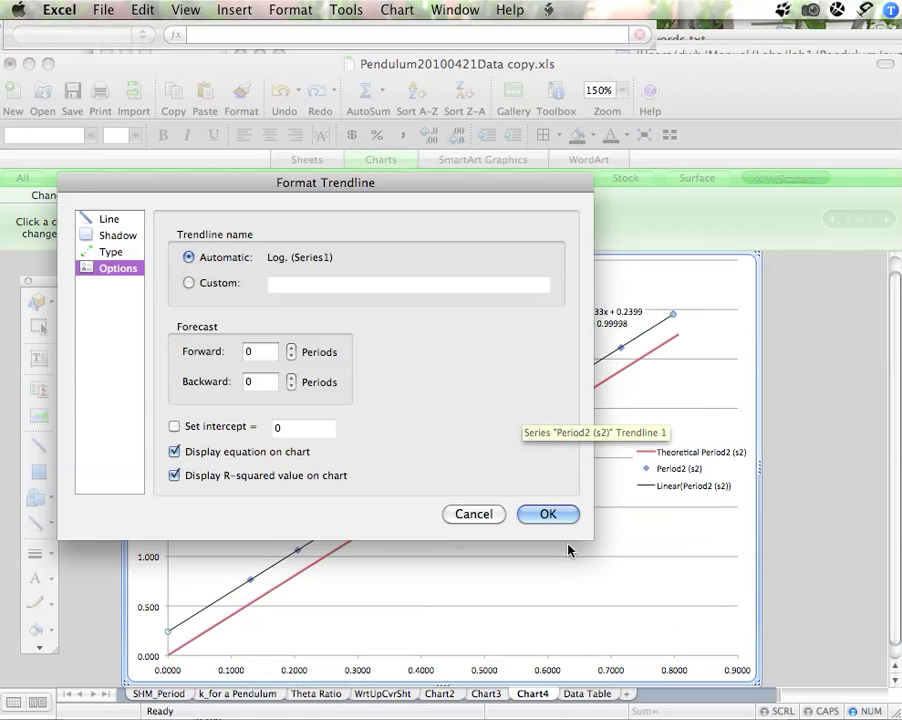
left_click(292, 377)
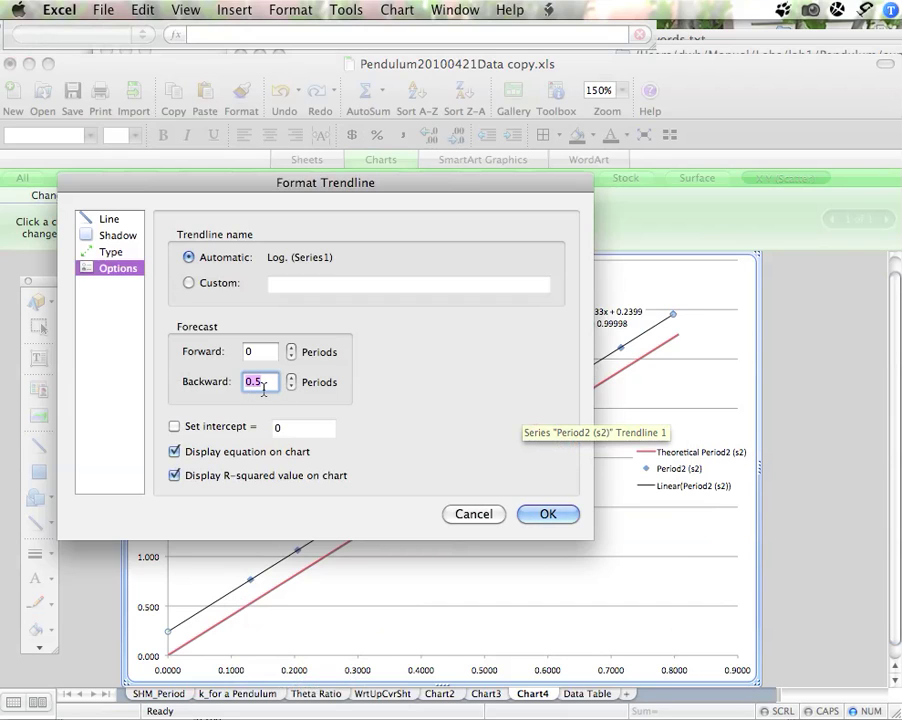
left_click(538, 513)
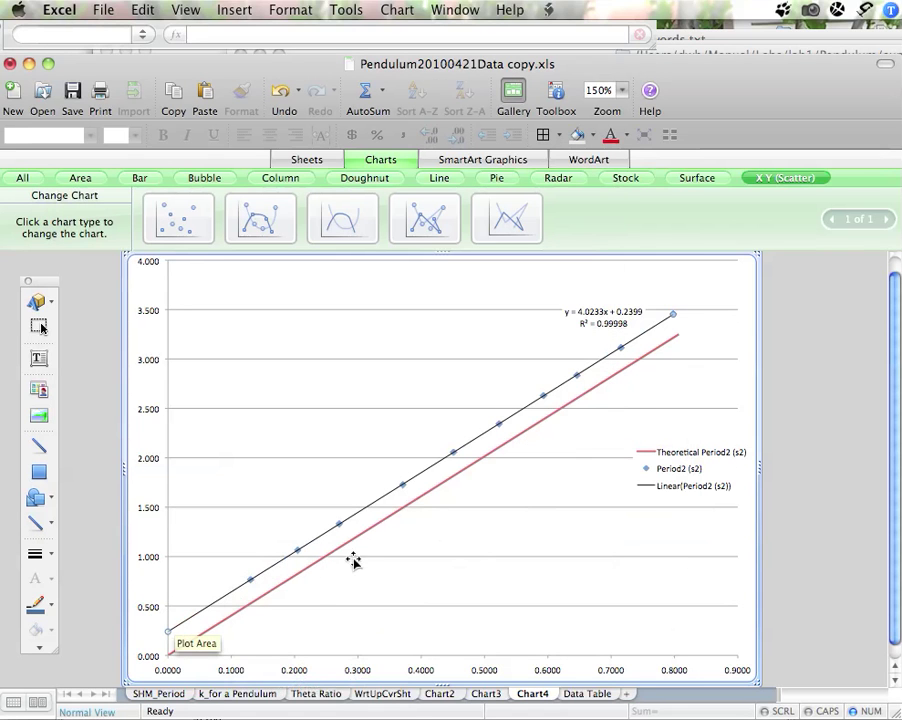
Step: Increase the trendline's backward forecast to 1 period so it extends past zero
right_click(478, 442)
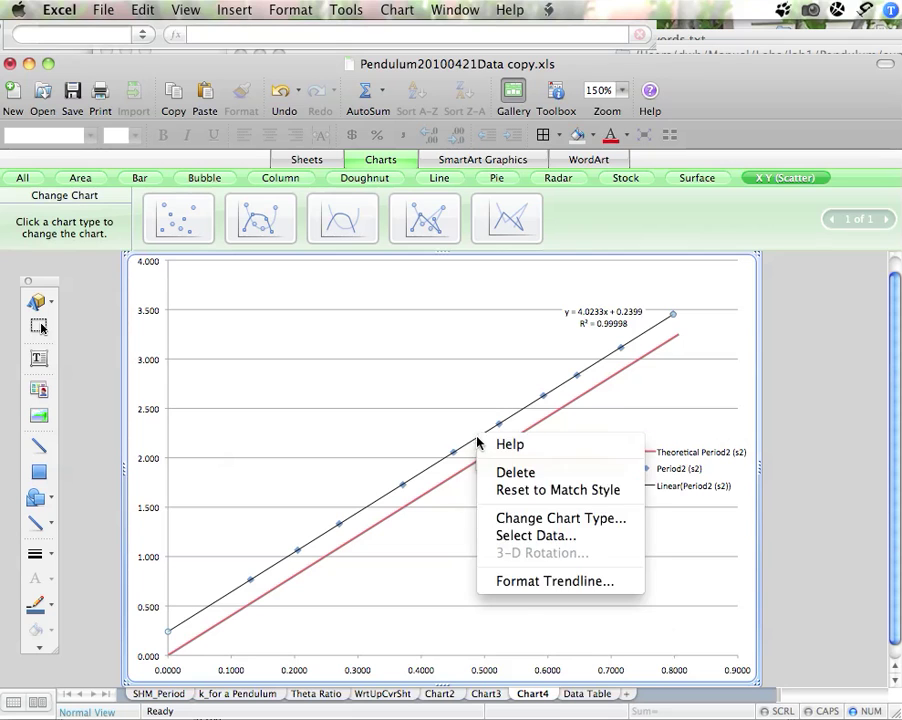
left_click(530, 581)
left_click(291, 357)
left_click(291, 357)
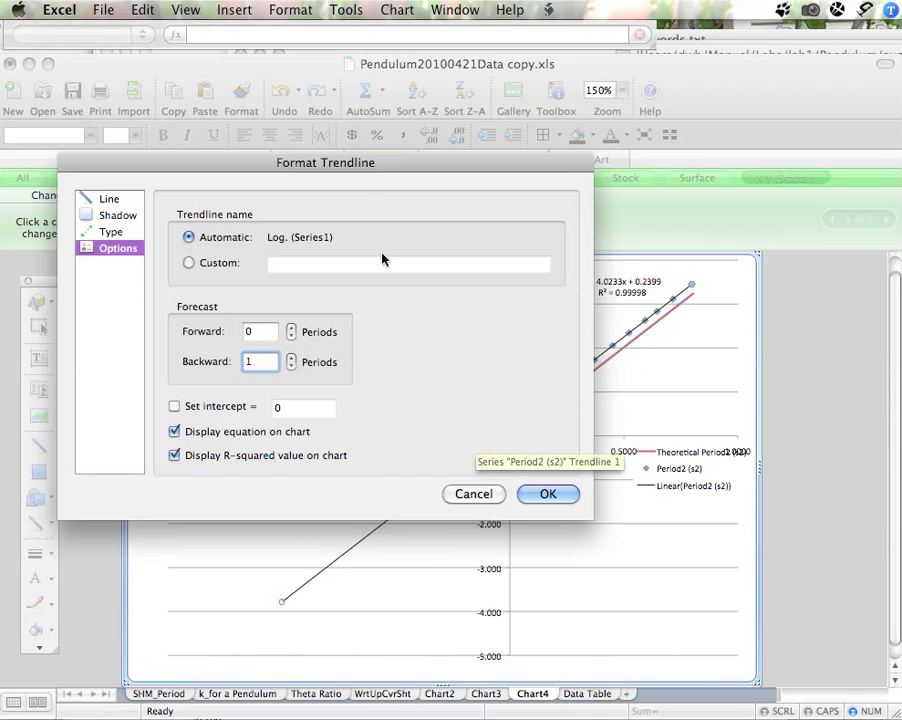
left_click(541, 495)
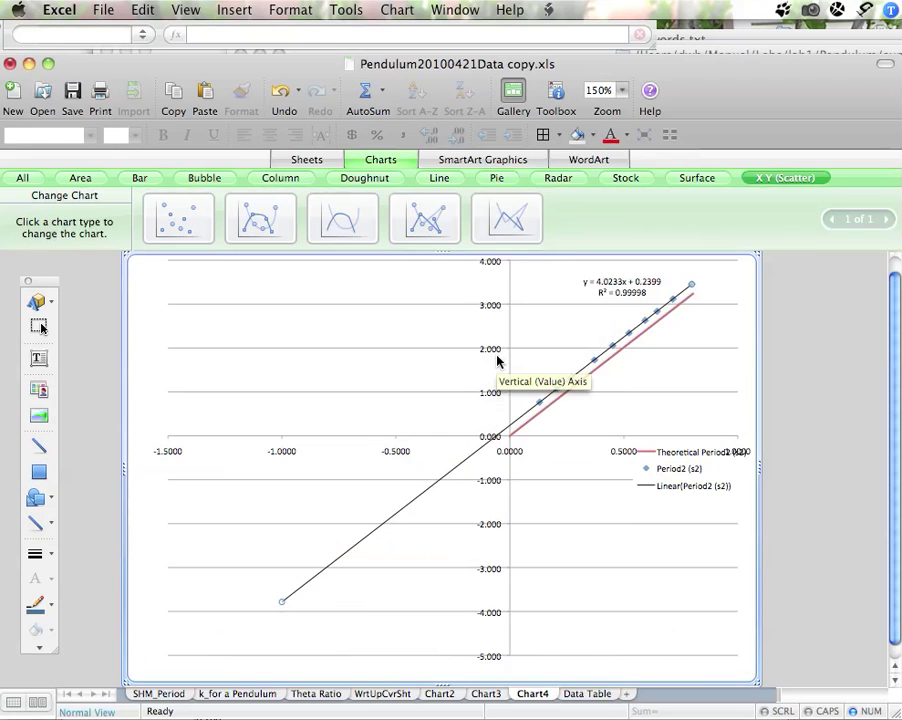
Step: Set the horizontal axis minimum to -0.1
double_click(397, 454)
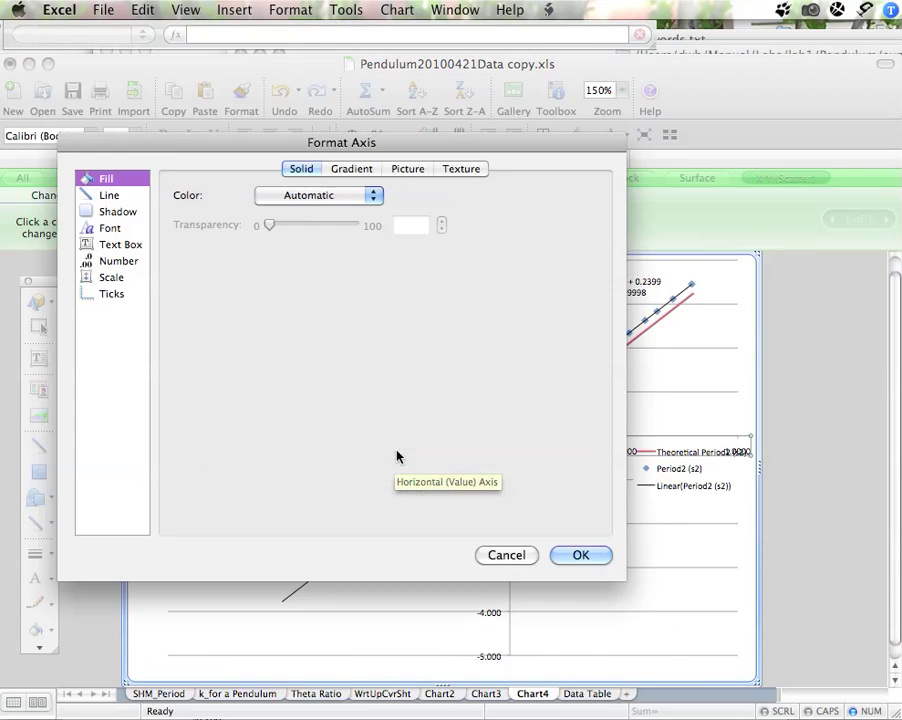
left_click(105, 279)
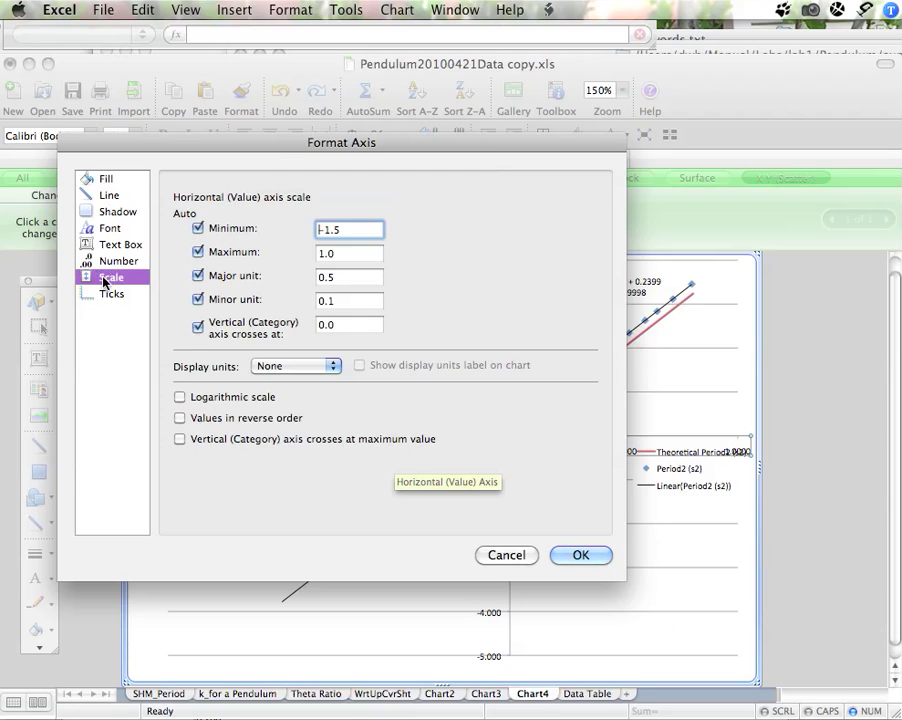
double_click(345, 230)
type("-")
type("0.1")
key("Return")
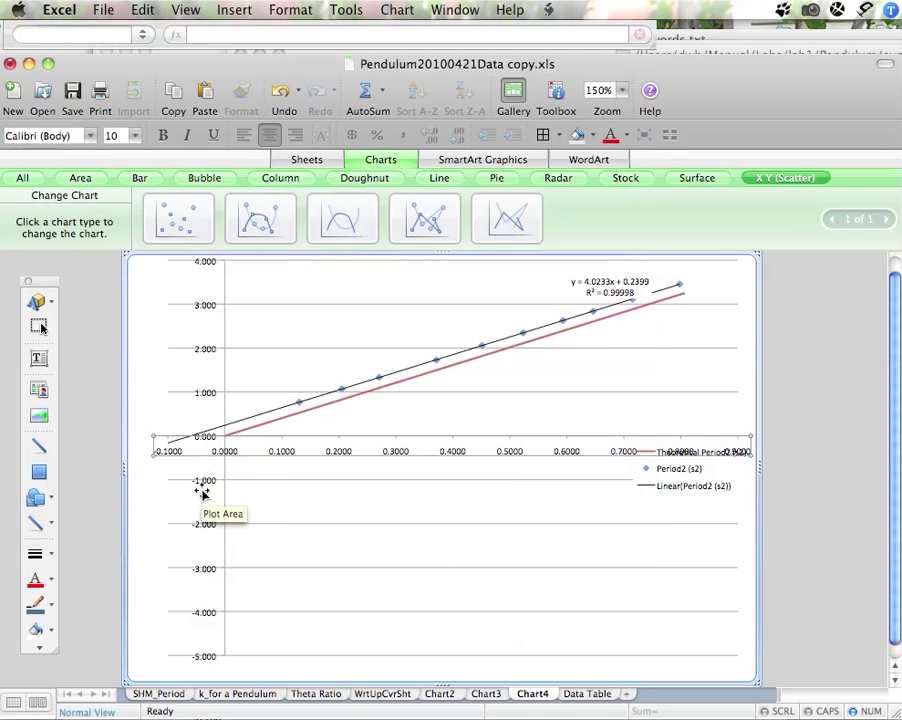
Step: Set the vertical axis minimum to -0.3
double_click(200, 530)
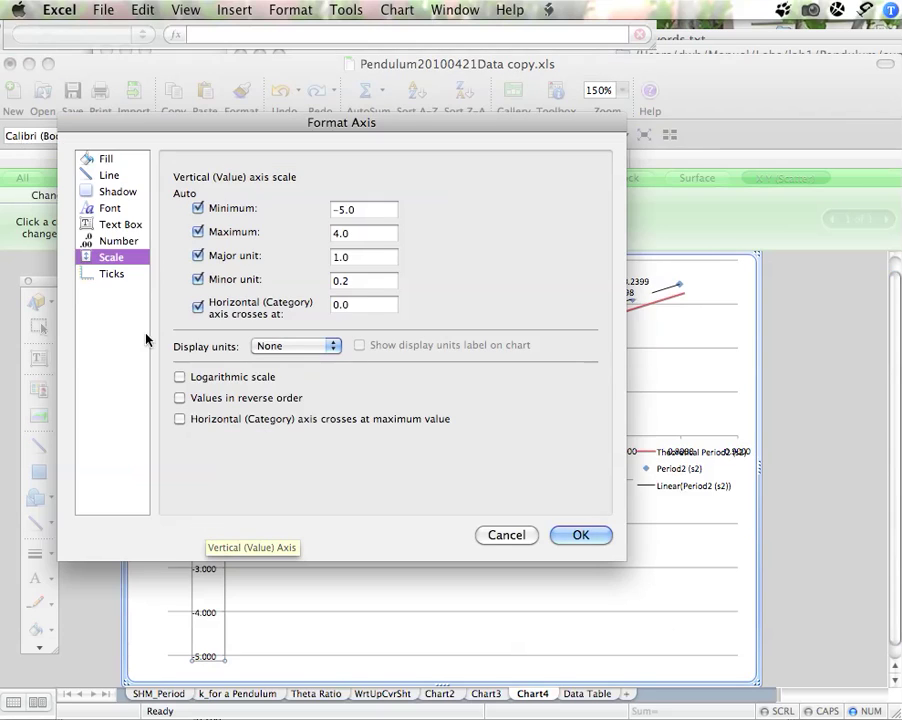
left_click_drag(362, 211, 304, 209)
type("-")
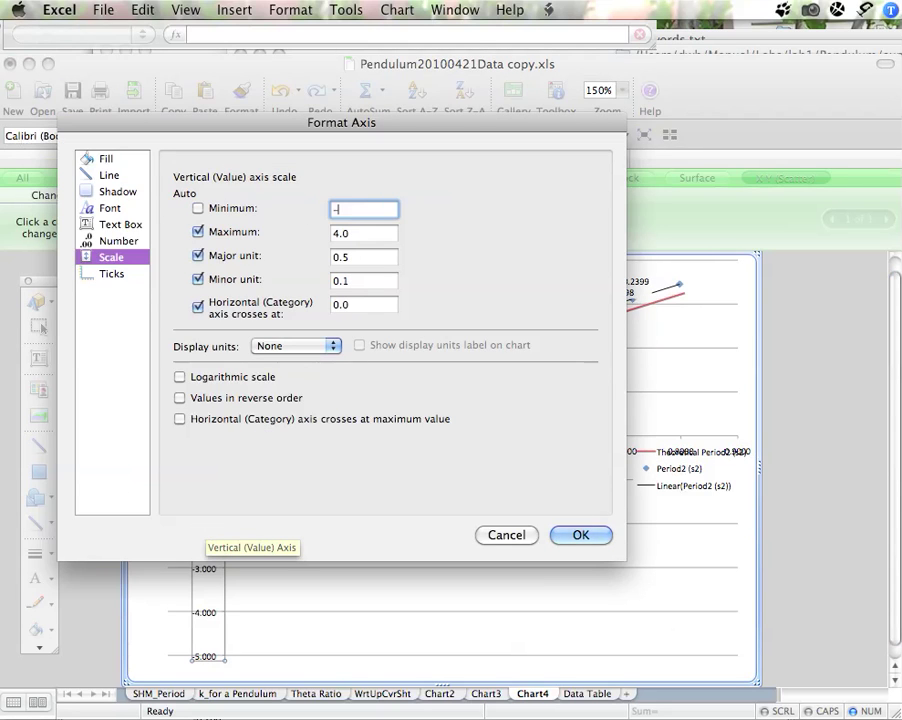
type("0.3")
key("Return")
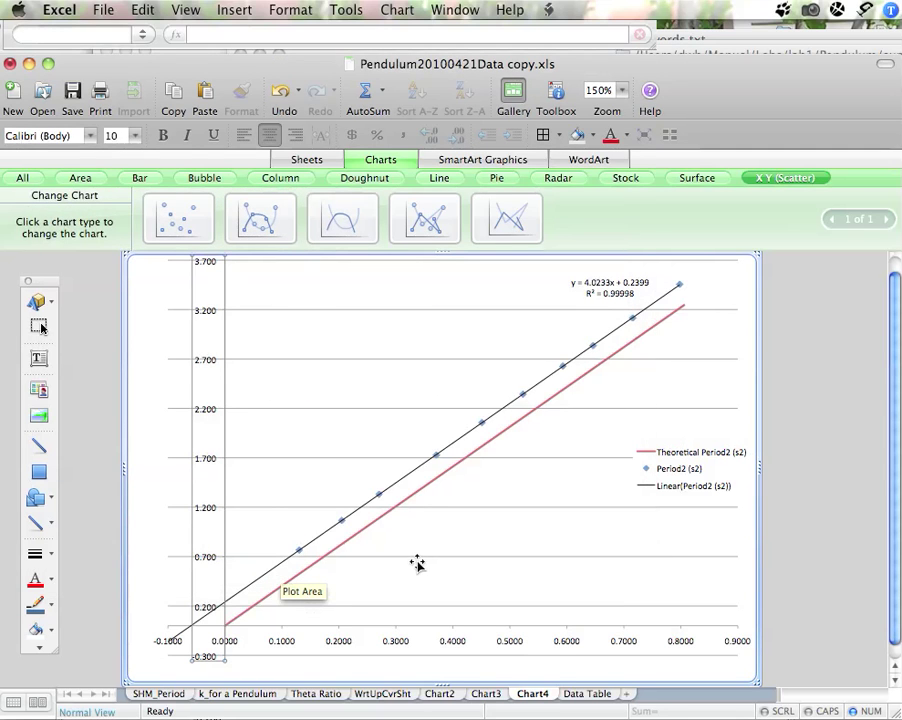
Step: Draw an X-intercept note text box at the plot's upper left with a 1/2 pt border
left_click(38, 358)
left_click_drag(230, 383, 402, 470)
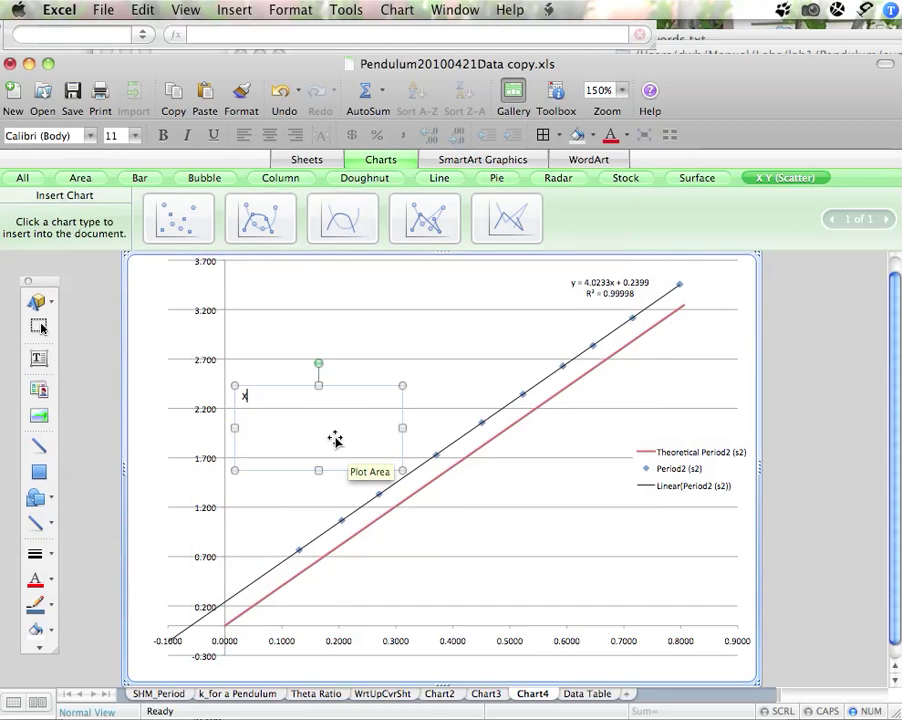
type("ntercept...")
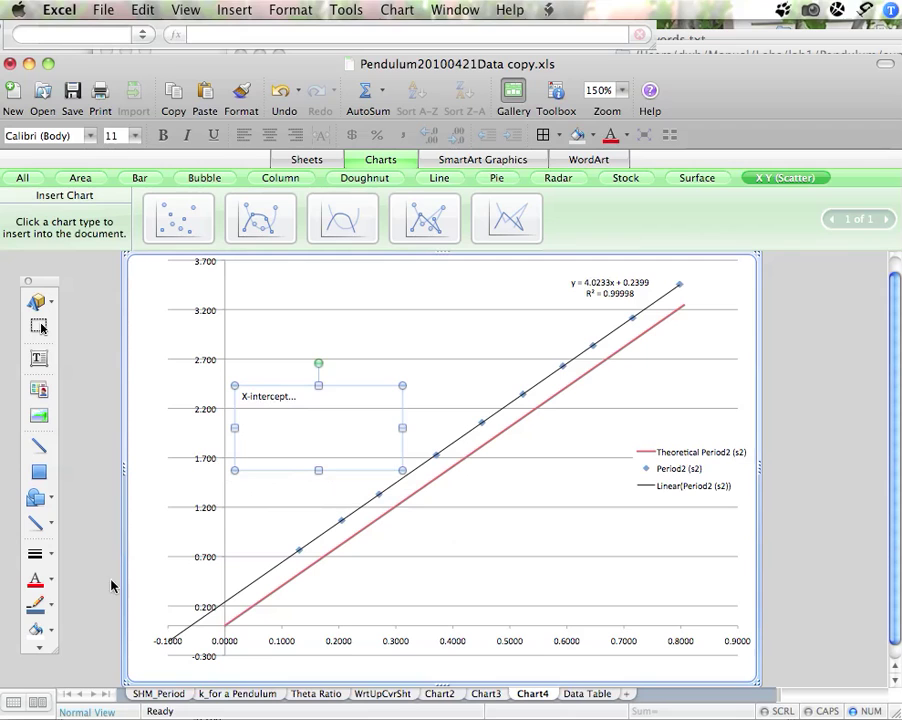
left_click(50, 555)
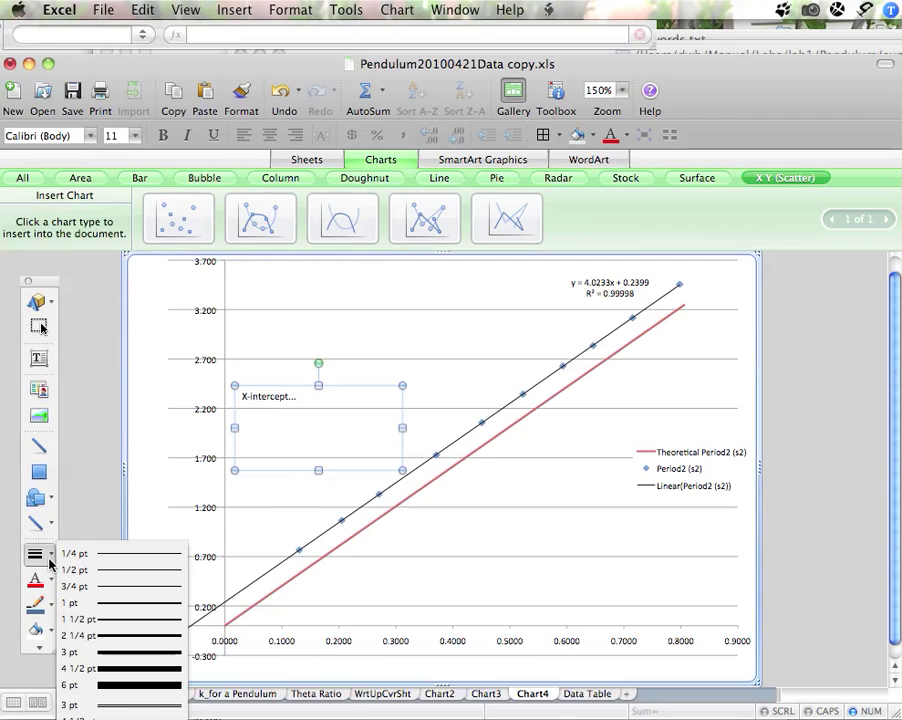
left_click(114, 577)
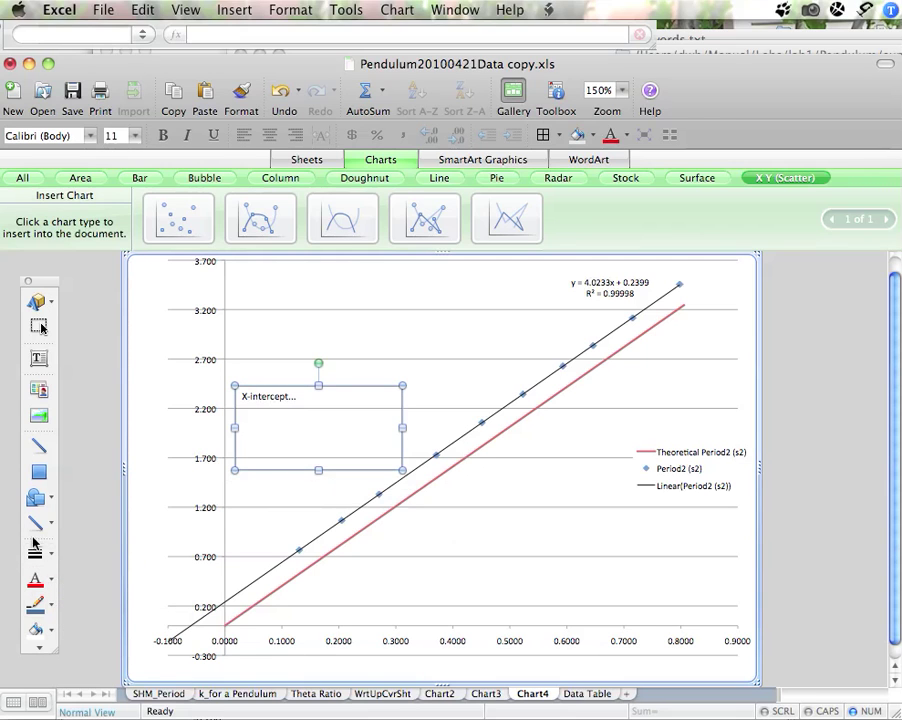
Step: Draw a 2 1/4 pt blue-grey curved arrow from the x-intercept to the text box
left_click(36, 520)
left_click(117, 591)
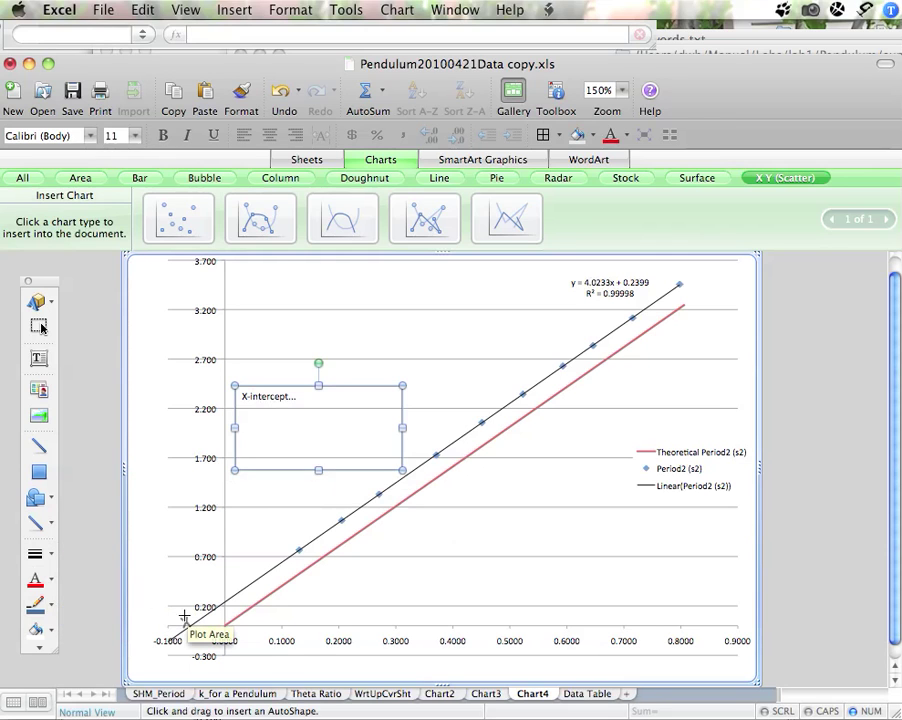
left_click_drag(184, 617, 274, 471)
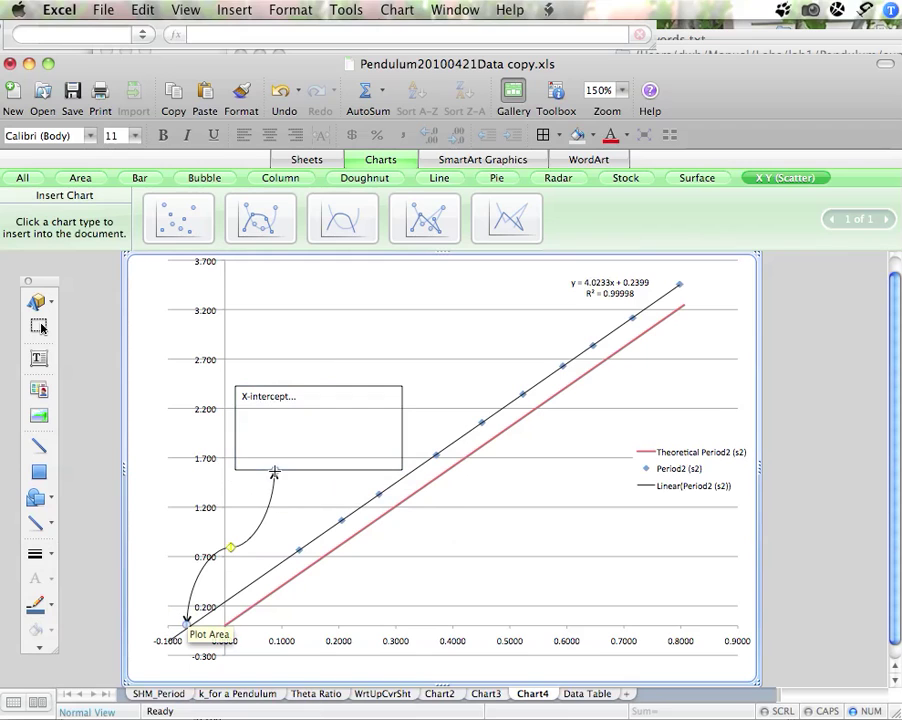
left_click(37, 557)
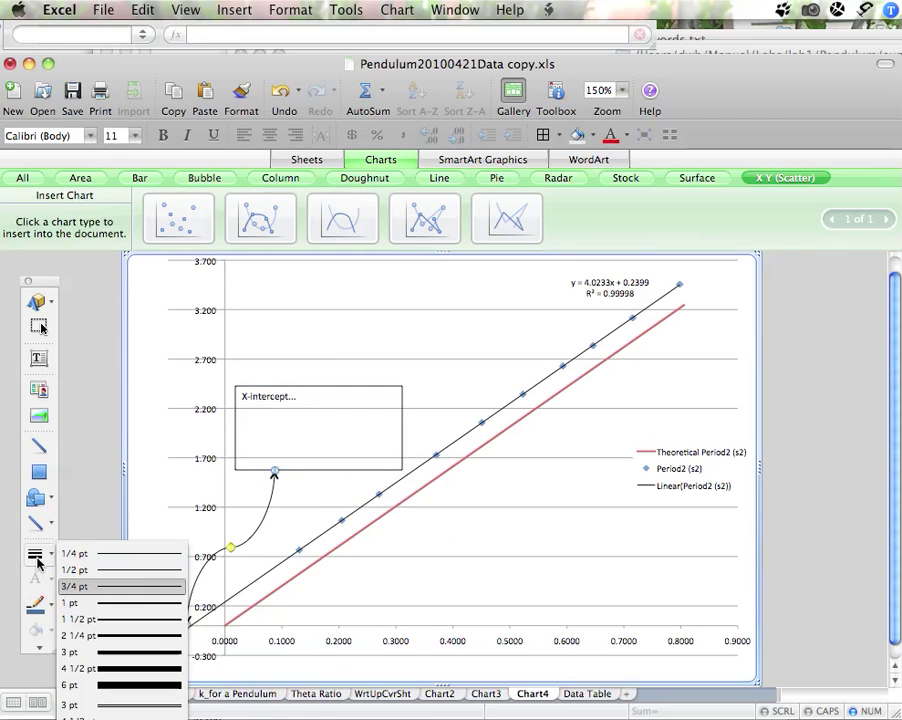
left_click(129, 635)
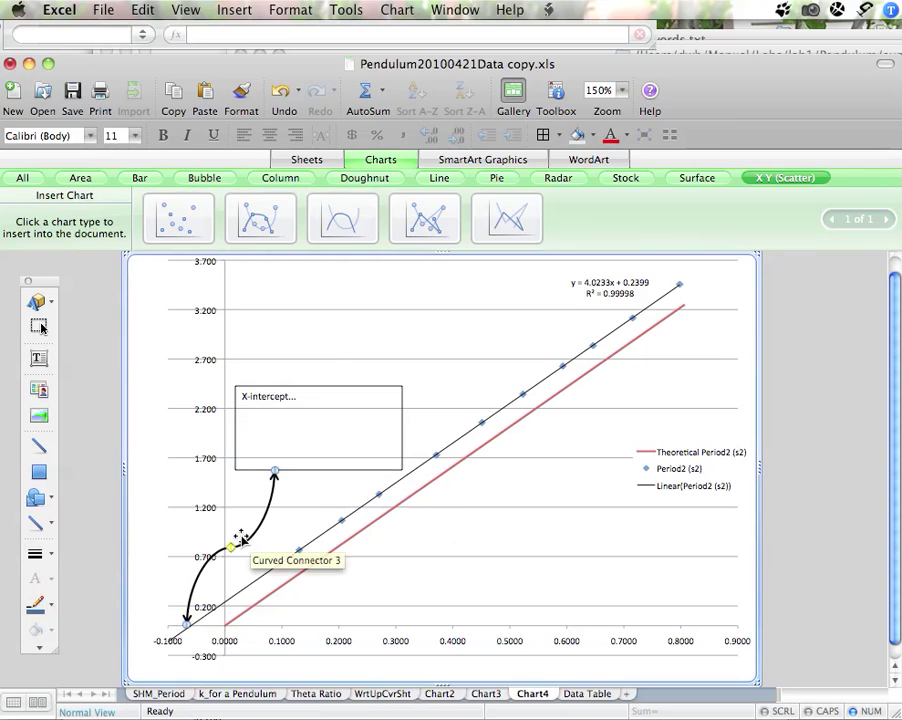
left_click(51, 605)
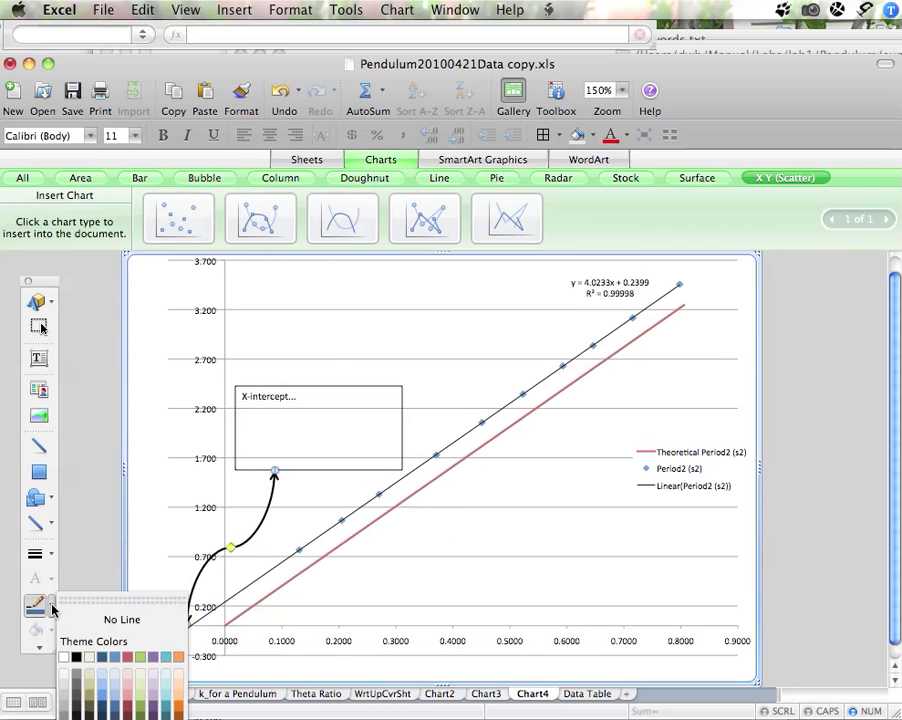
left_click(114, 708)
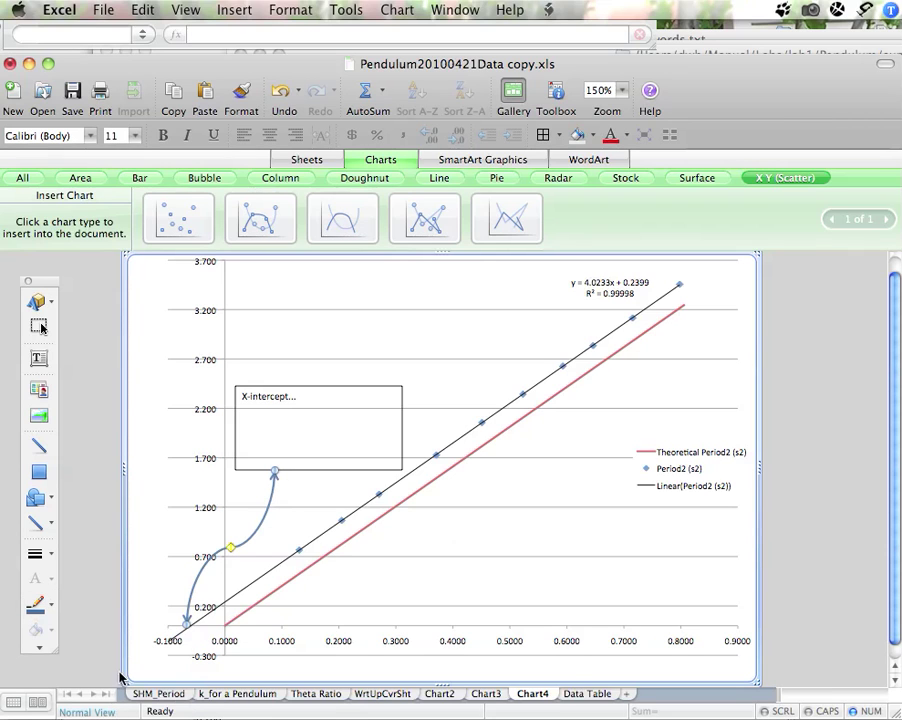
left_click_drag(28, 281, 62, 269)
left_click(188, 11)
Step: Draw a second text box at the plot's lower right for the "To make a clock..." note
mouse_move(205, 30)
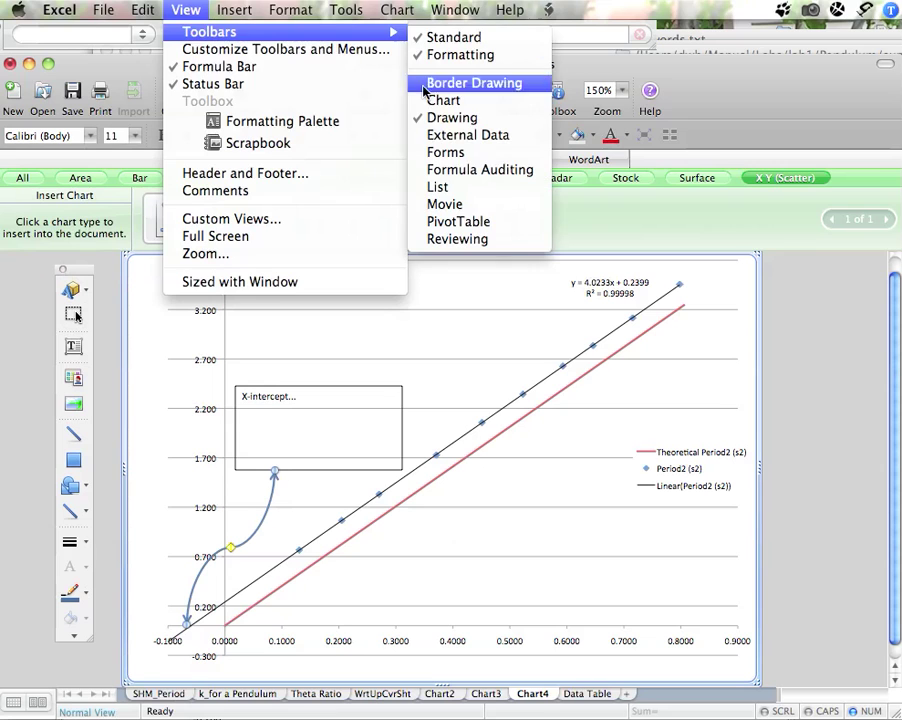
left_click(441, 411)
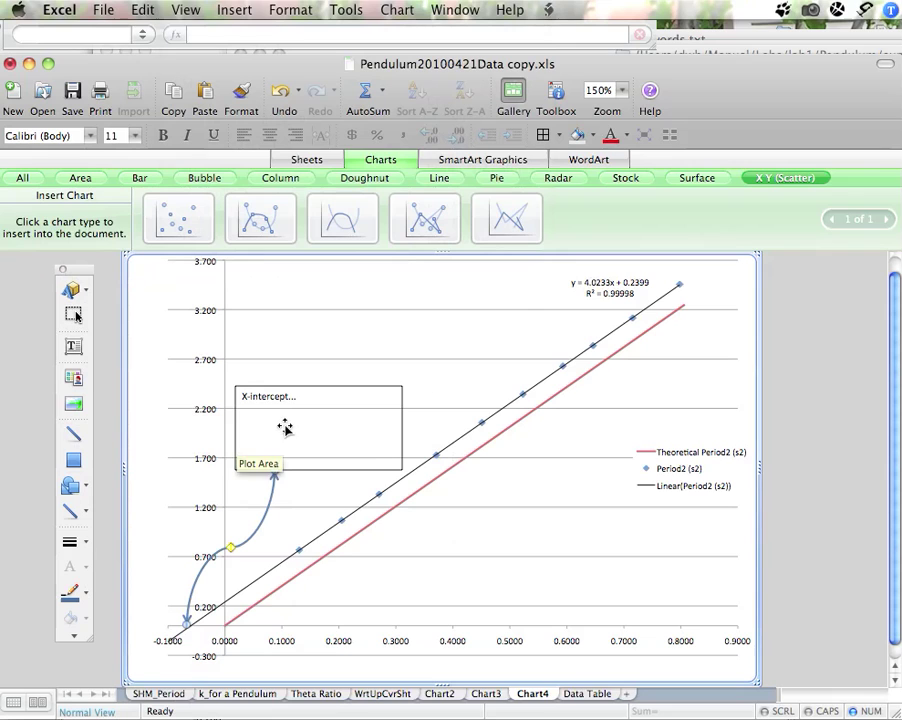
left_click(72, 348)
left_click_drag(470, 501, 676, 598)
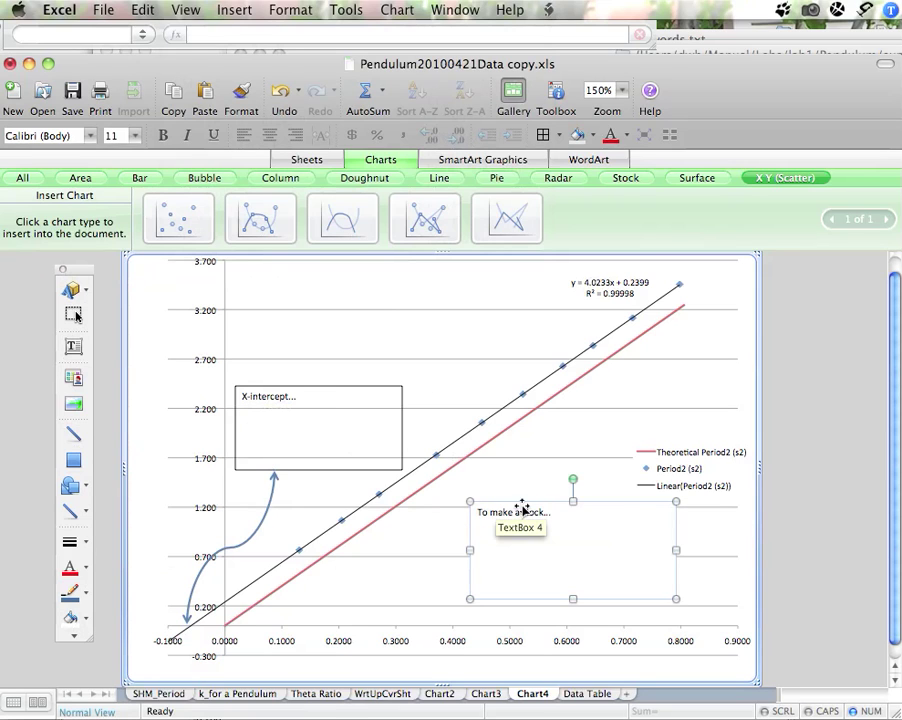
Step: Copy the X-intercept text box to a spot near the top of the chart
left_click(296, 396)
left_click_drag(340, 384, 398, 276)
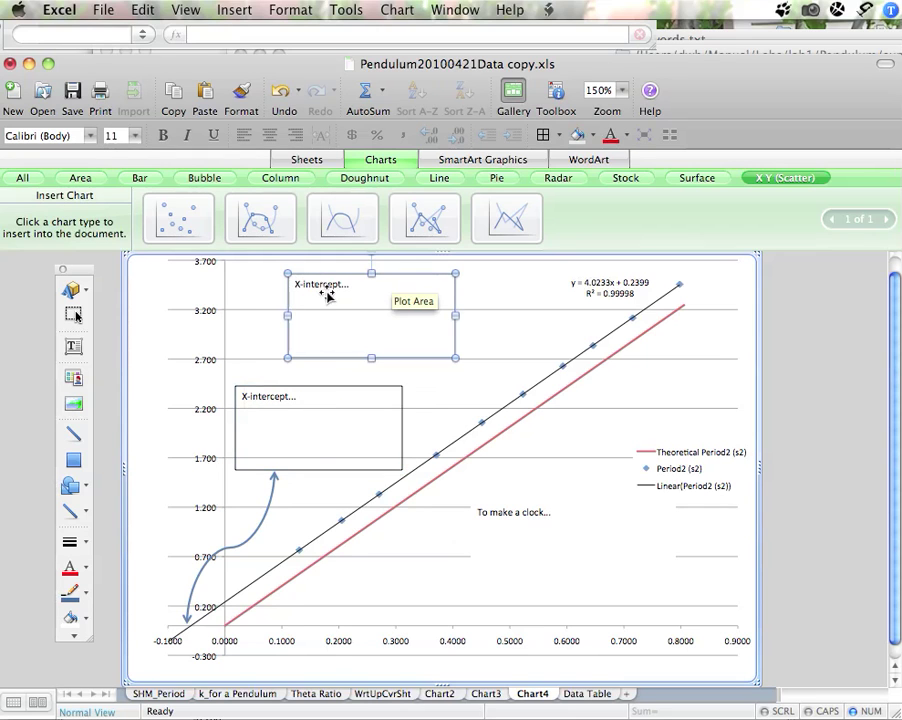
left_click(360, 292)
double_click(371, 287)
left_click(478, 479)
Step: Replace the copied box's text with 'Equations:'
left_click(343, 284)
triple_click(337, 287)
type("Equation")
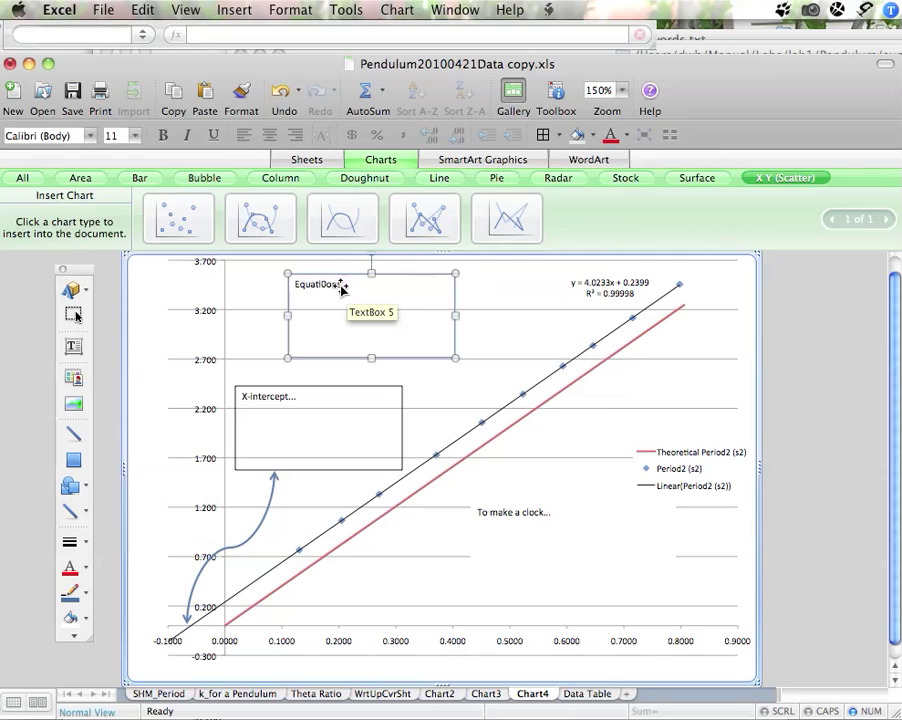